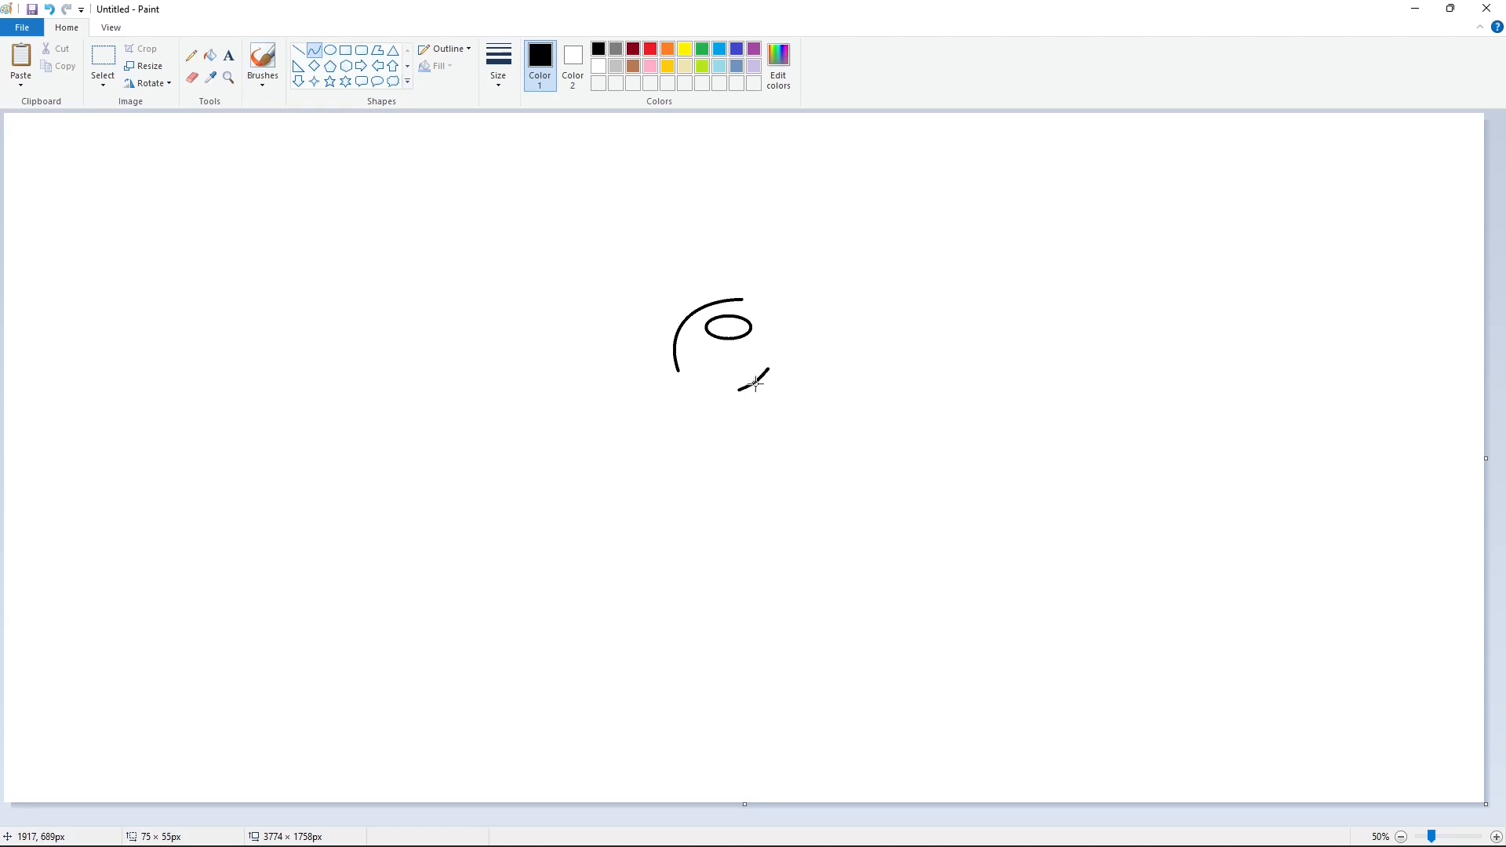
Step: Draw a small circle as the right eye above the muzzle and place a copy of it as the left eye
click(331, 50)
drag(793, 290, 844, 325)
click(103, 57)
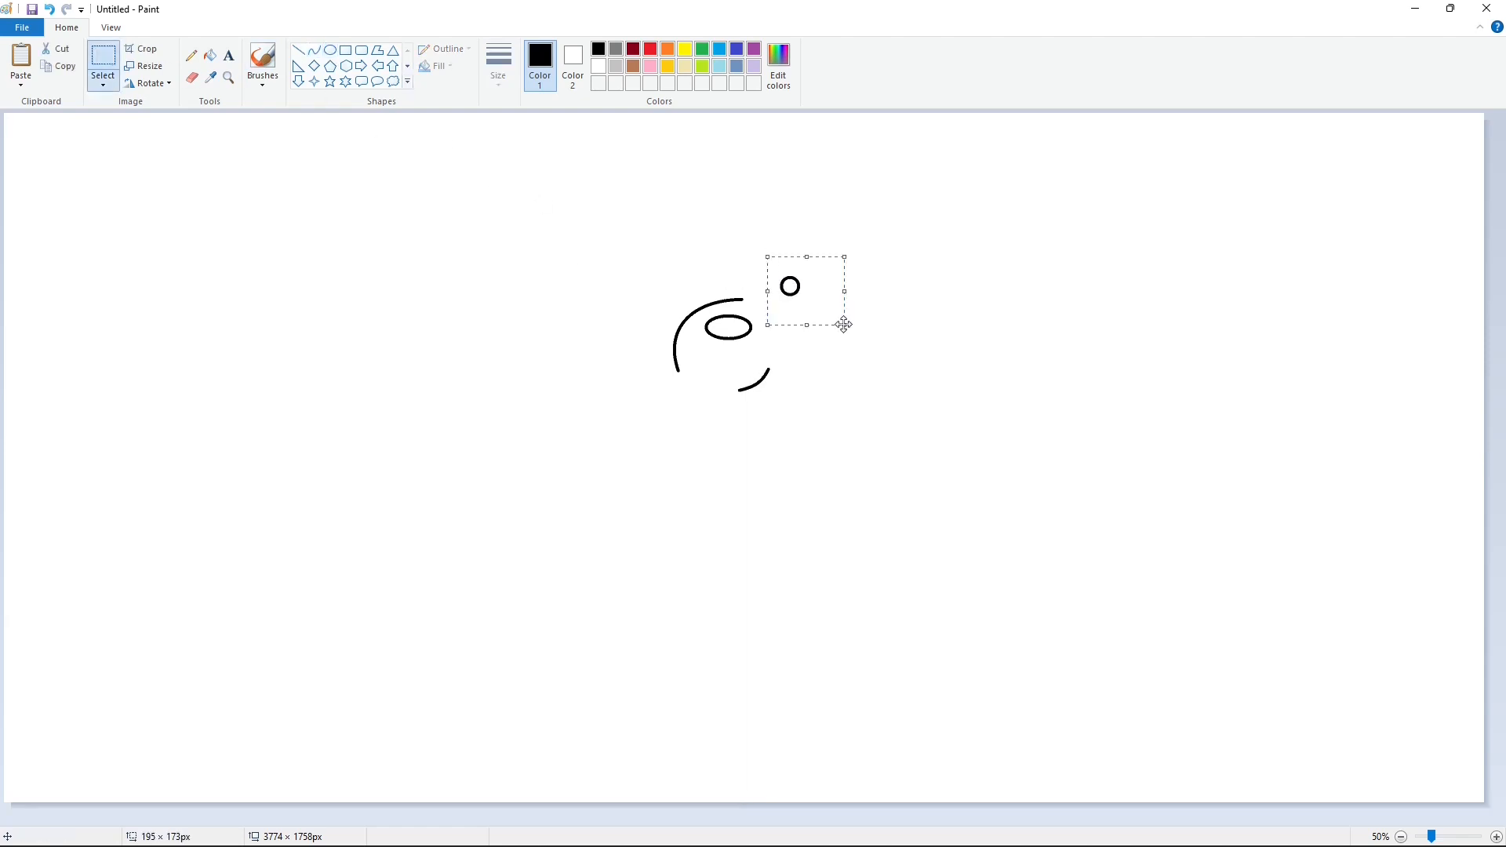
click(103, 84)
click(106, 226)
drag(39, 144, 682, 299)
click(995, 290)
Step: Draw a large dome-shaped head outline around the face using two joined curves
click(315, 49)
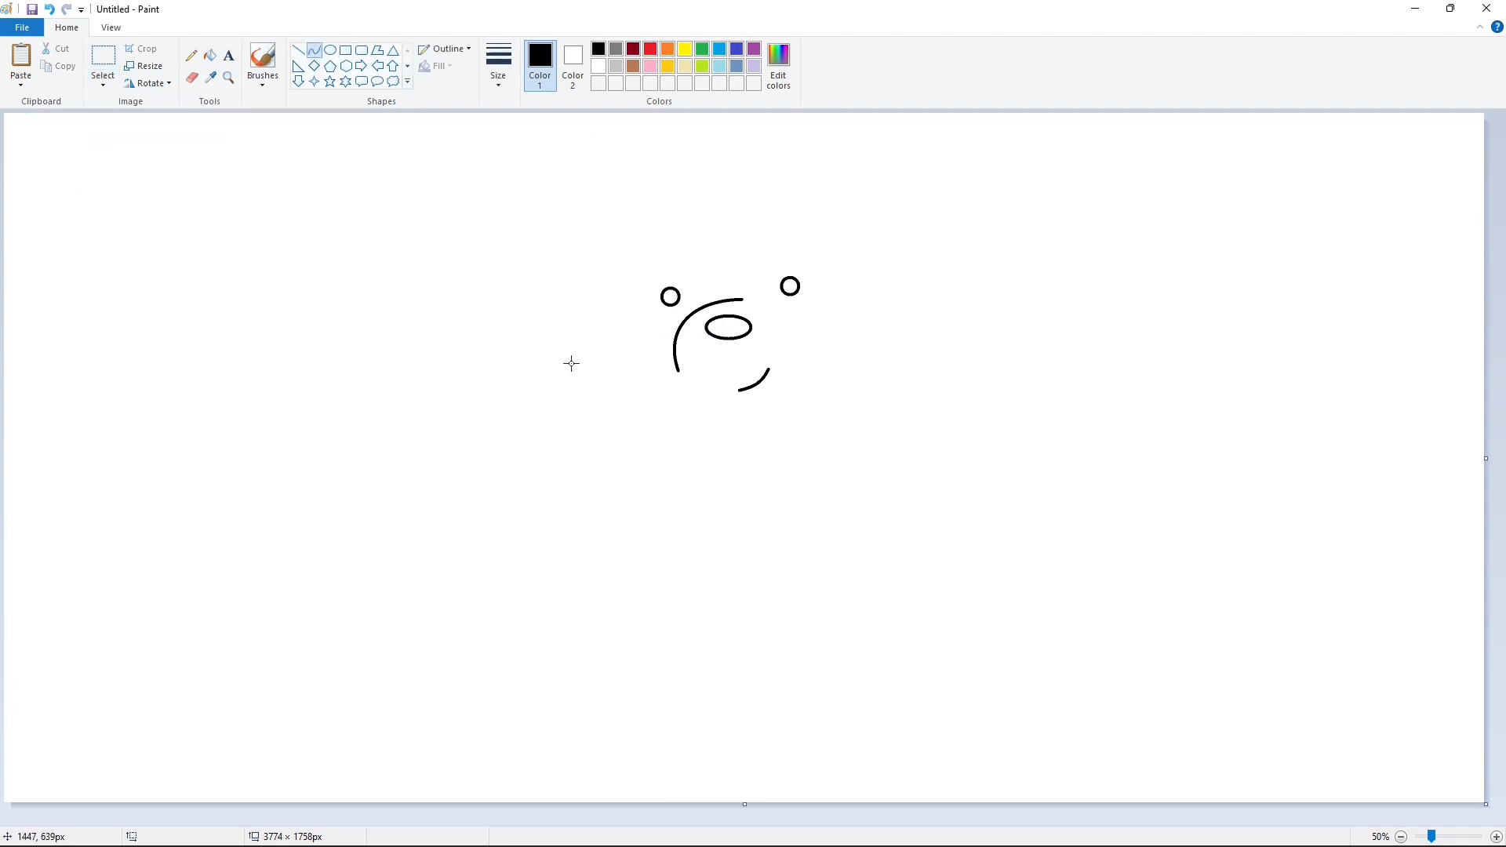
drag(572, 364, 731, 154)
drag(648, 260, 626, 158)
drag(731, 154, 896, 186)
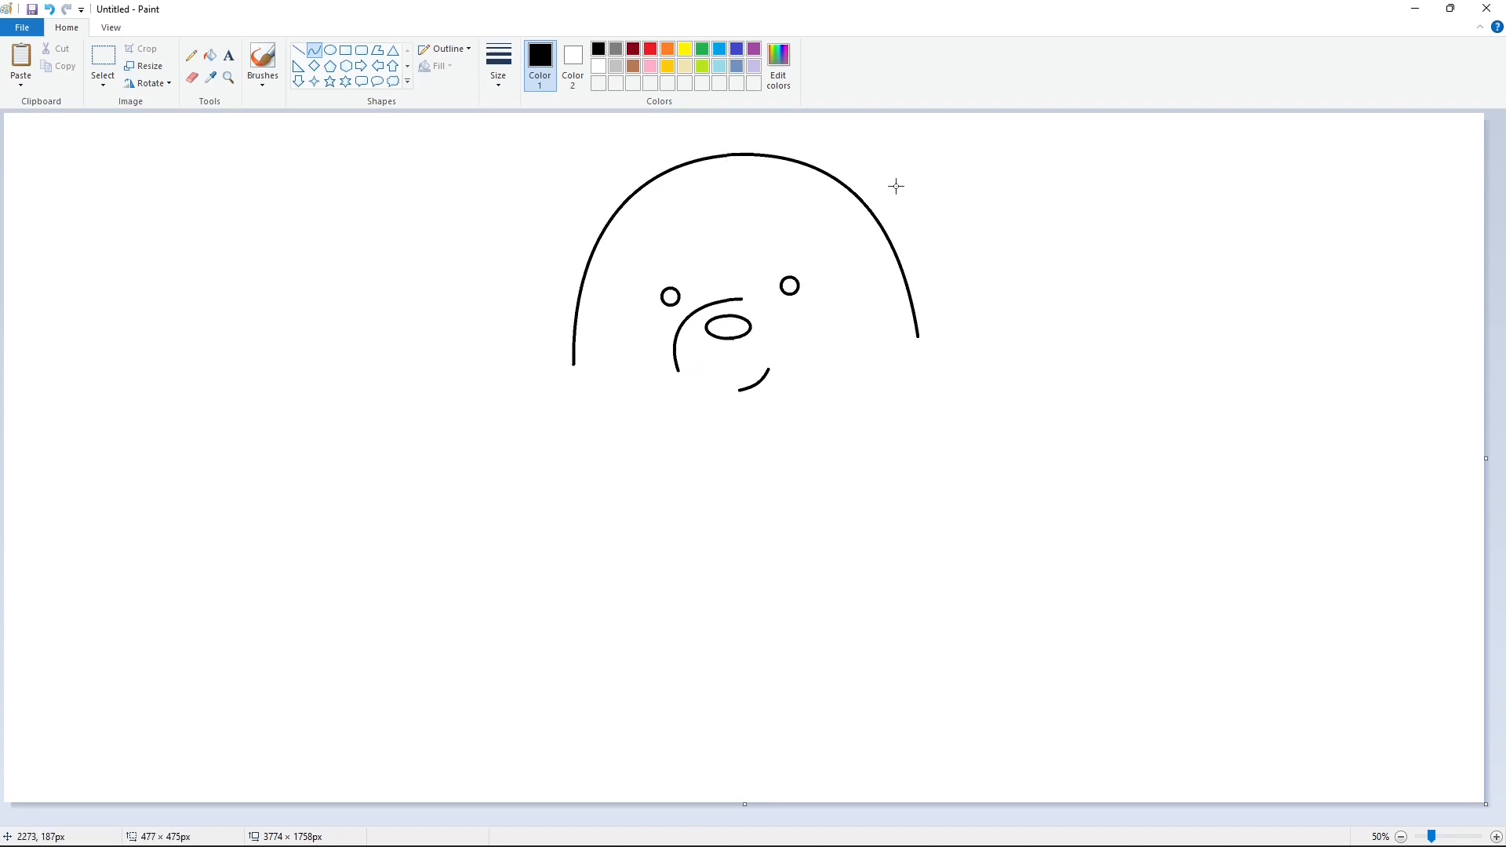
click(1038, 297)
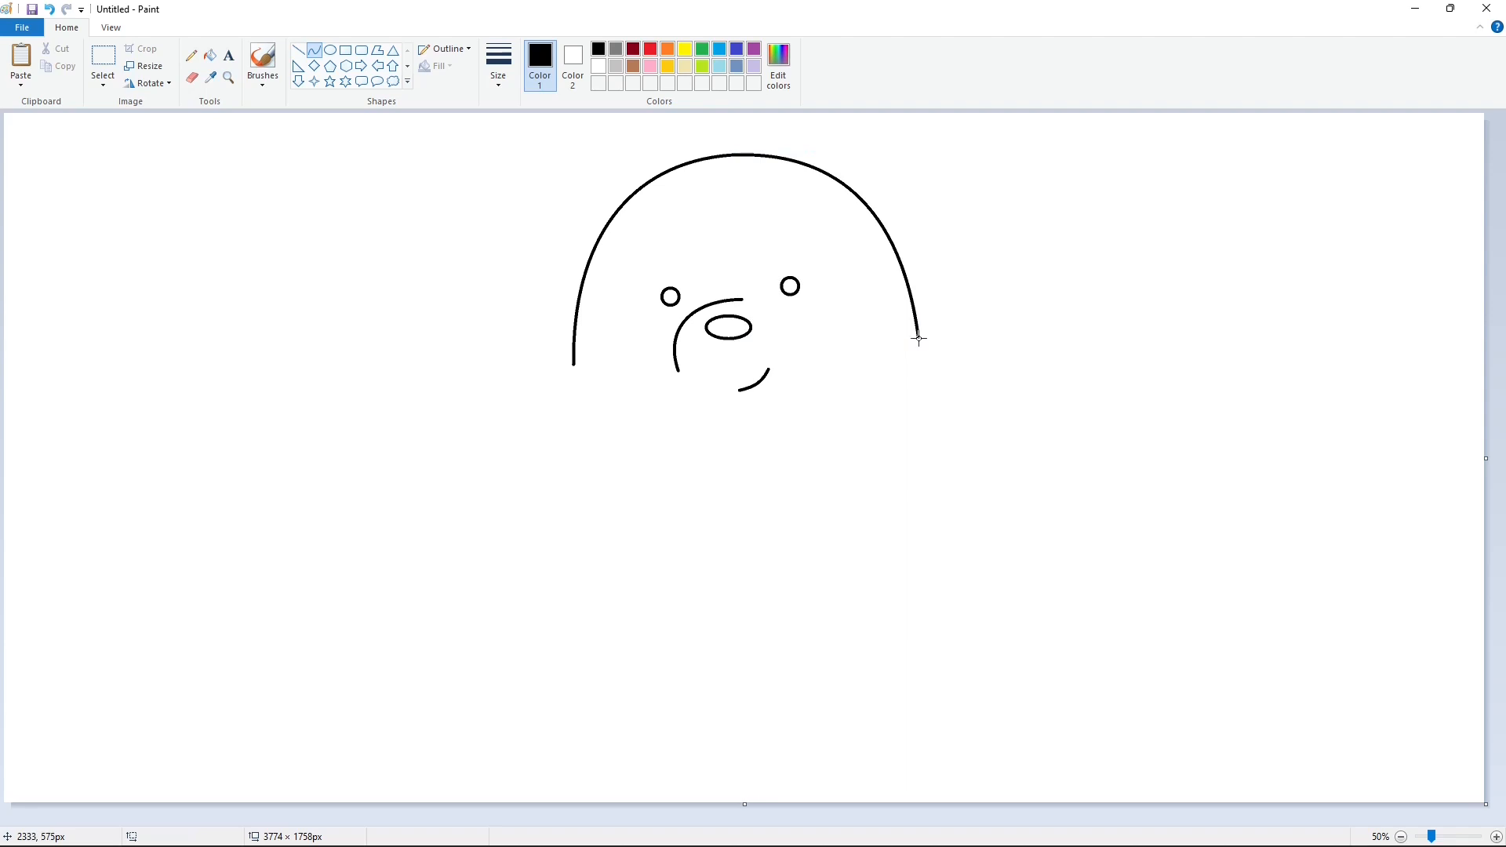
Step: Draw a small rounded ear on each side of the head outline with curves
drag(855, 192, 857, 194)
drag(835, 176, 868, 161)
click(609, 222)
drag(622, 213, 579, 202)
drag(584, 197, 607, 167)
click(1010, 304)
Step: Extend the right side of the body downward from the head with two joined curves
drag(918, 334, 956, 468)
drag(940, 416, 936, 418)
click(936, 418)
click(1013, 415)
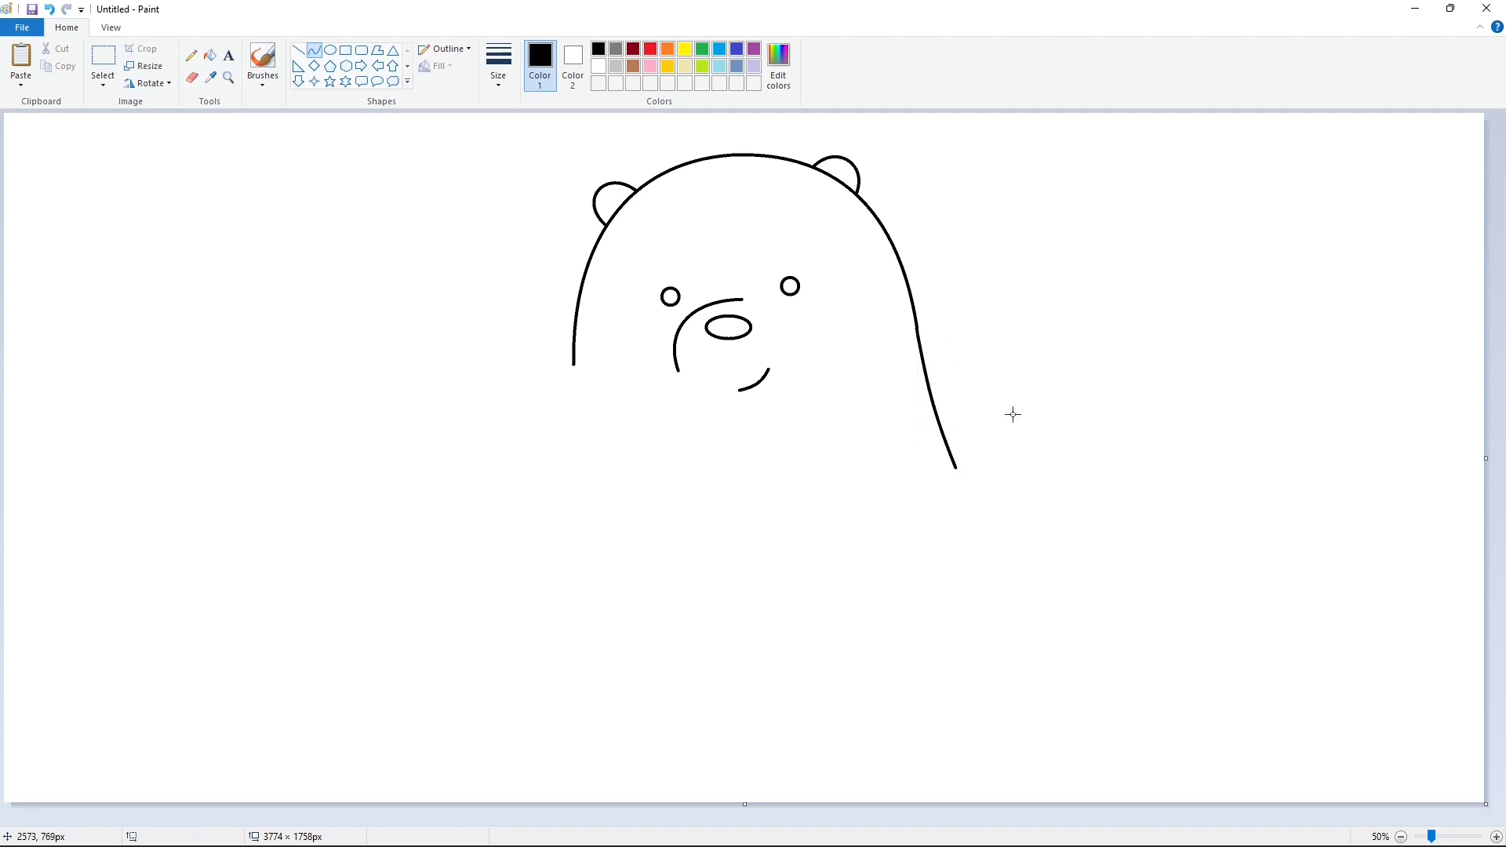
drag(956, 468, 963, 667)
mouse_move(961, 570)
mouse_down()
mouse_move(975, 518)
mouse_move(995, 613)
mouse_up()
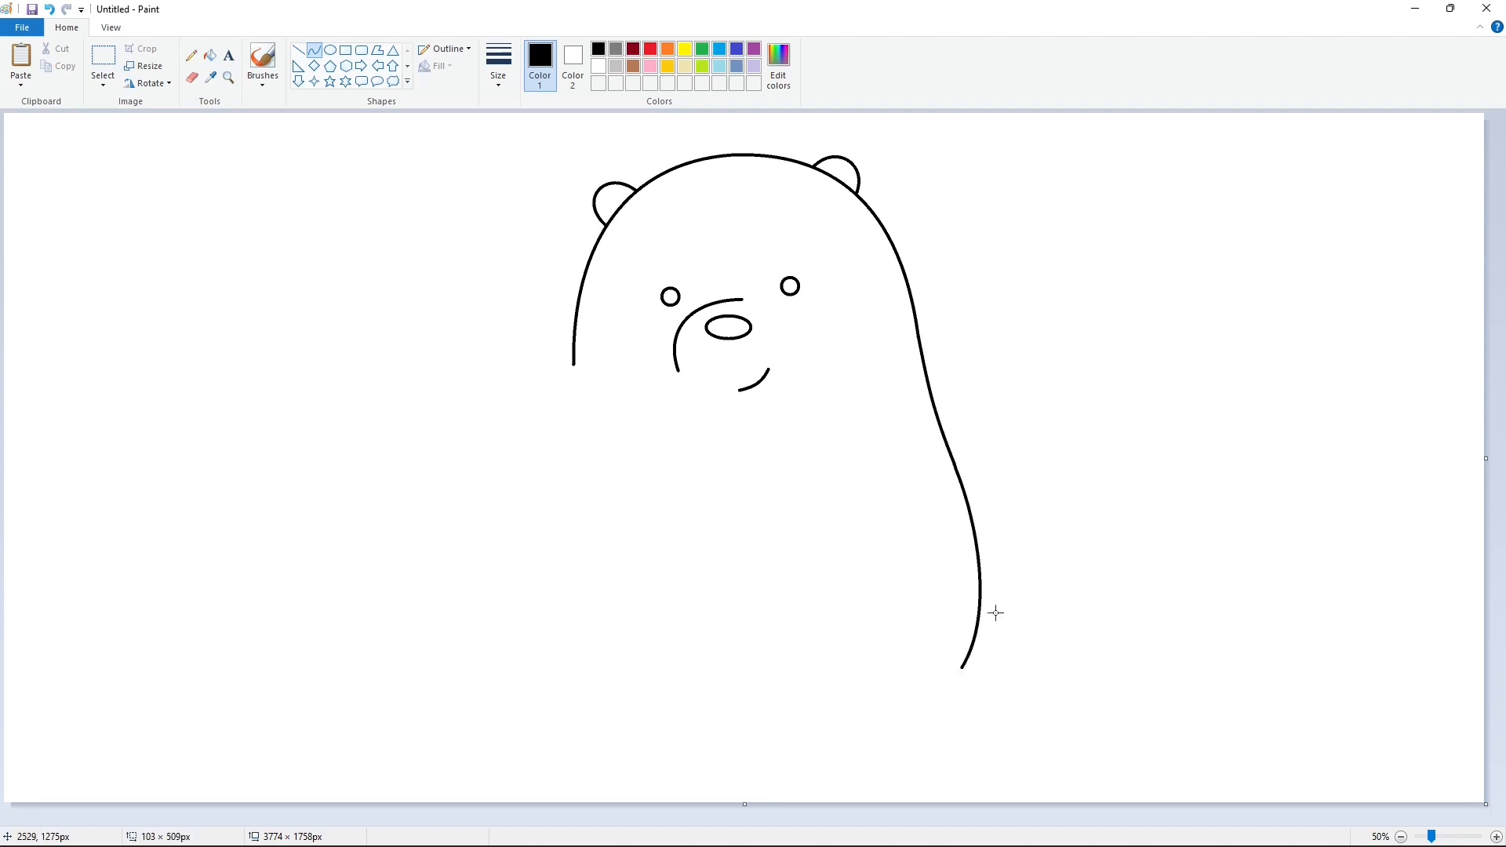
click(648, 398)
Step: Draw the left neck line and the rounded outer edge of the left arm with curves
mouse_move(574, 365)
mouse_down()
mouse_move(543, 470)
mouse_move(568, 431)
mouse_move(581, 581)
mouse_up()
click(571, 401)
click(685, 411)
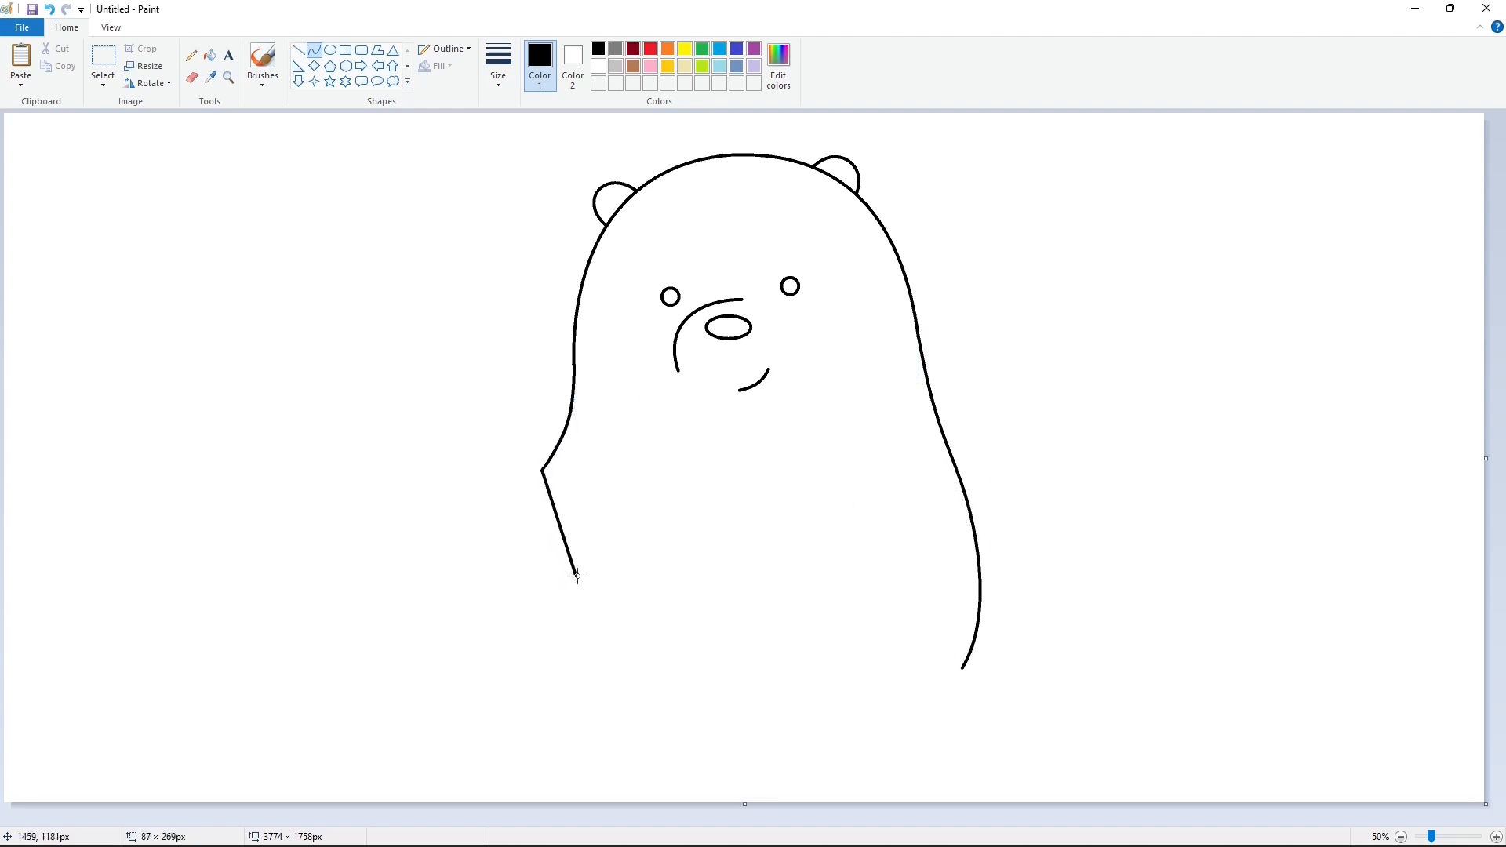
mouse_move(563, 525)
mouse_down()
mouse_move(534, 505)
mouse_move(528, 519)
mouse_up()
click(633, 527)
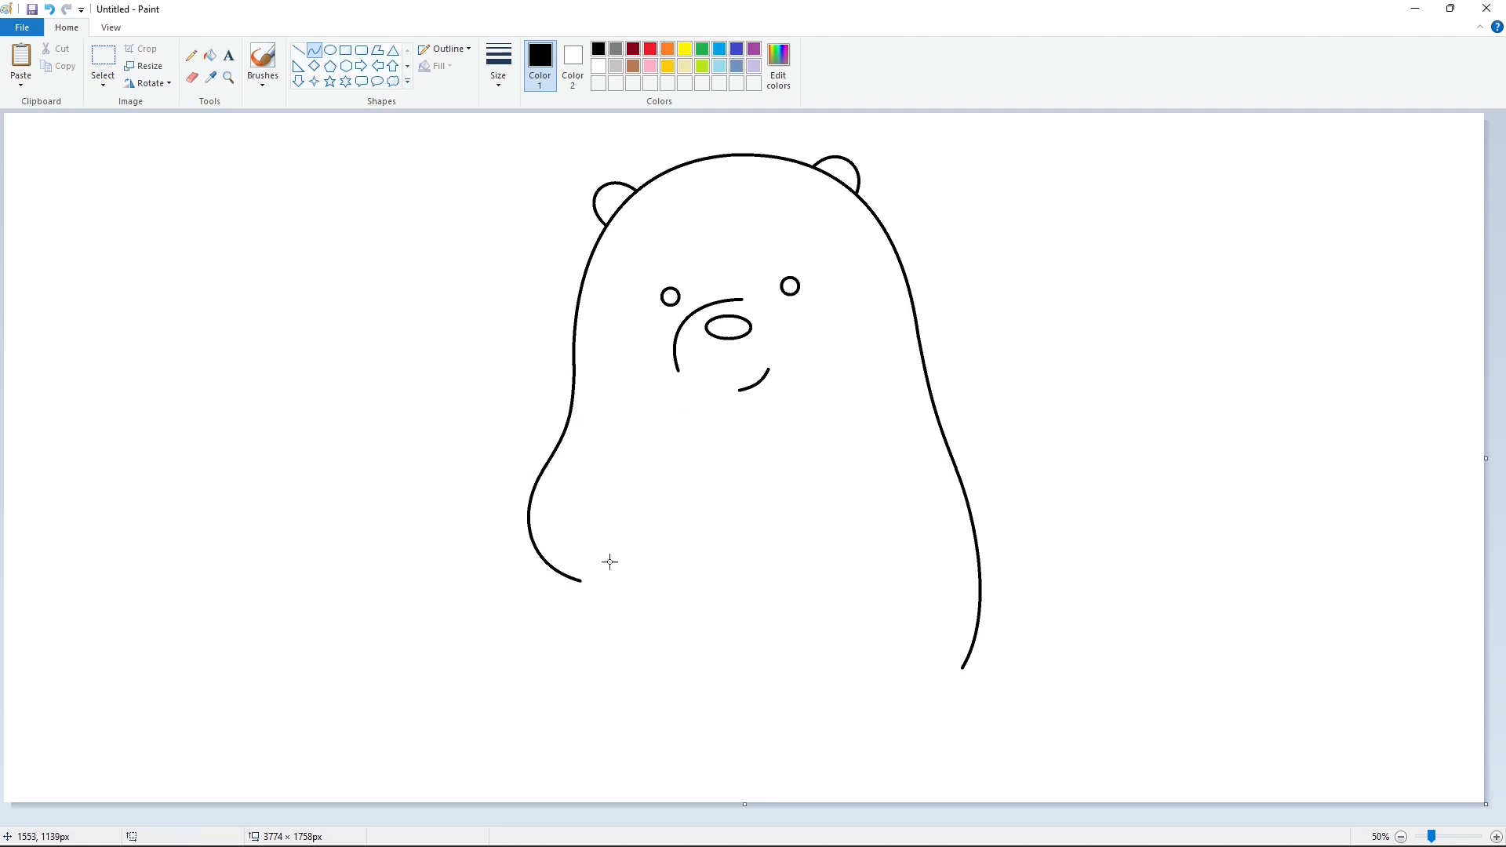
drag(581, 580, 714, 473)
mouse_move(648, 527)
mouse_down()
mouse_move(642, 539)
mouse_move(718, 555)
mouse_up()
key(ctrl+z)
drag(581, 581, 713, 497)
mouse_move(647, 539)
mouse_down()
mouse_move(625, 579)
mouse_move(693, 568)
mouse_up()
key(ctrl+z)
Step: Complete the left arm with a curved underside and a rounded paw bending back over its top
drag(582, 581, 713, 497)
mouse_move(625, 562)
mouse_down()
mouse_move(638, 591)
mouse_move(698, 557)
mouse_up()
drag(714, 498, 597, 495)
mouse_move(710, 492)
mouse_down()
mouse_move(716, 460)
mouse_move(663, 414)
mouse_up()
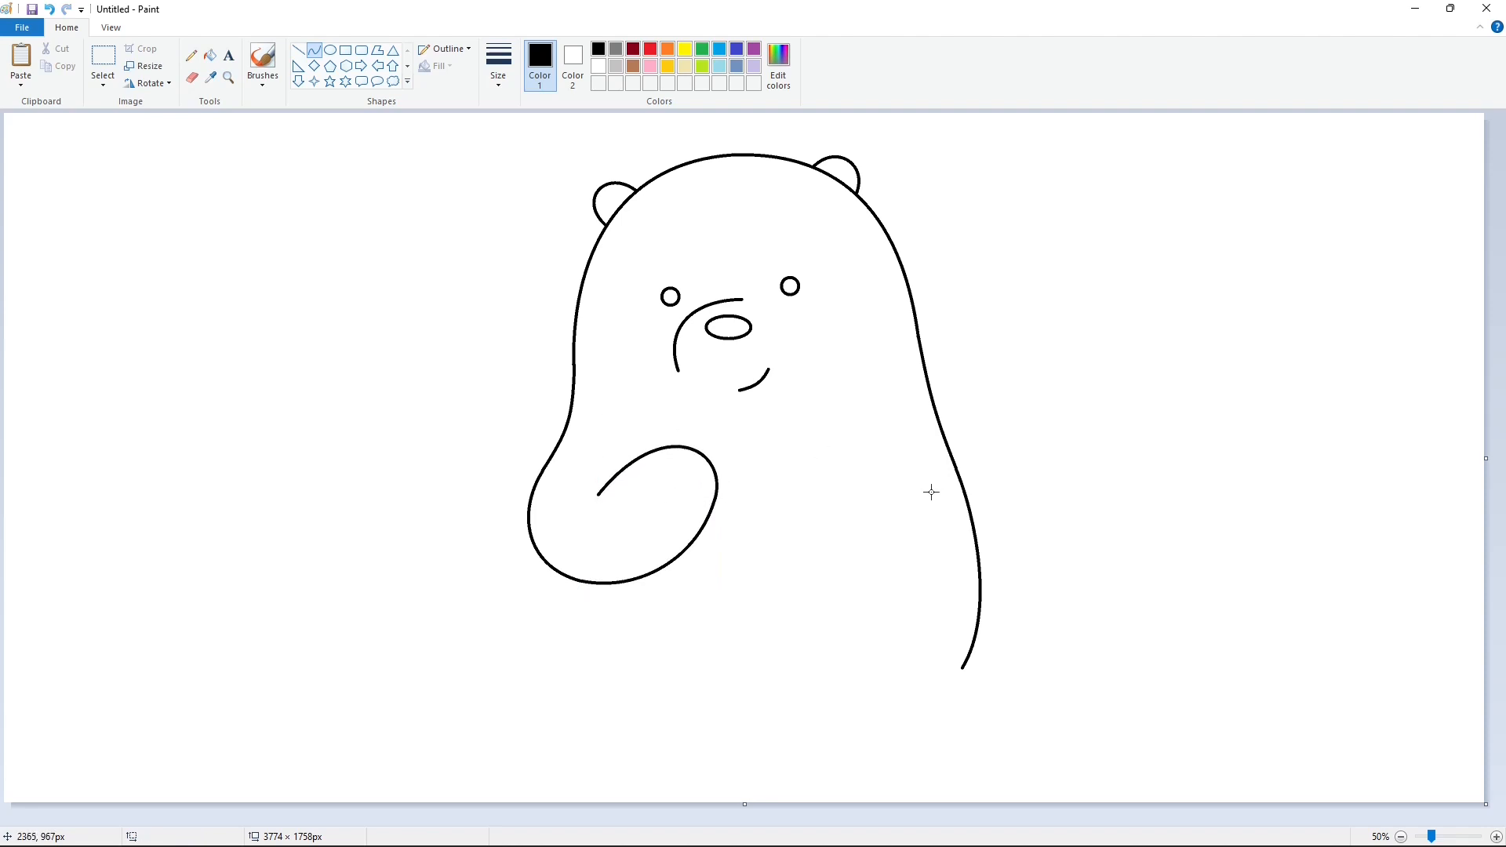
Step: Draw the right arm with a curved underside and a rounded paw facing the left paw
drag(931, 489, 787, 555)
drag(879, 540, 931, 574)
drag(931, 574, 854, 604)
mouse_move(787, 555)
mouse_down()
mouse_move(855, 466)
mouse_move(693, 484)
mouse_move(762, 408)
mouse_up()
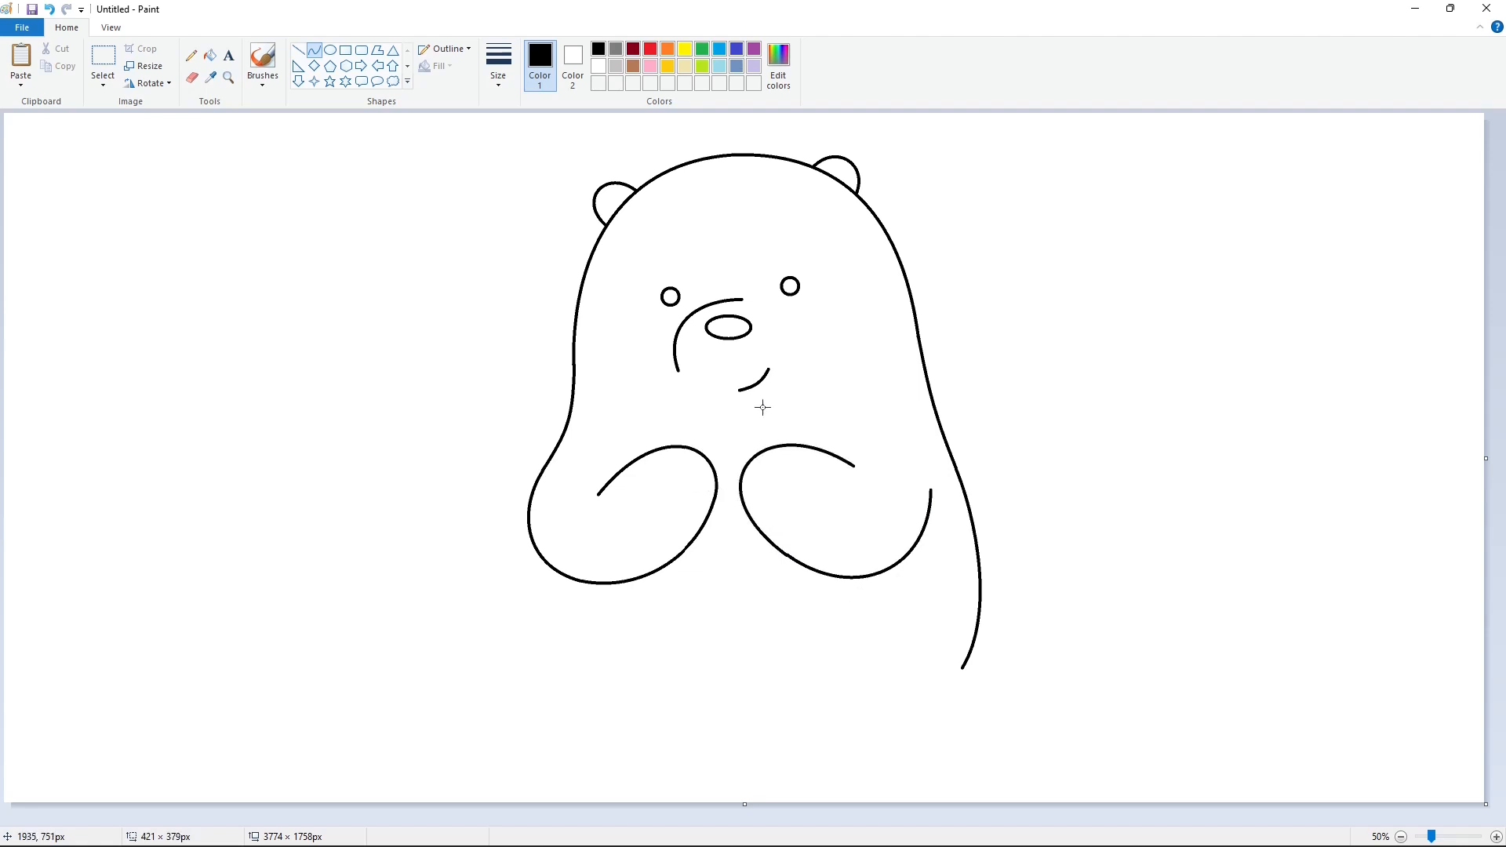
Step: Add two short finger lines to each front paw and draw the belly curve below the left arm
click(298, 50)
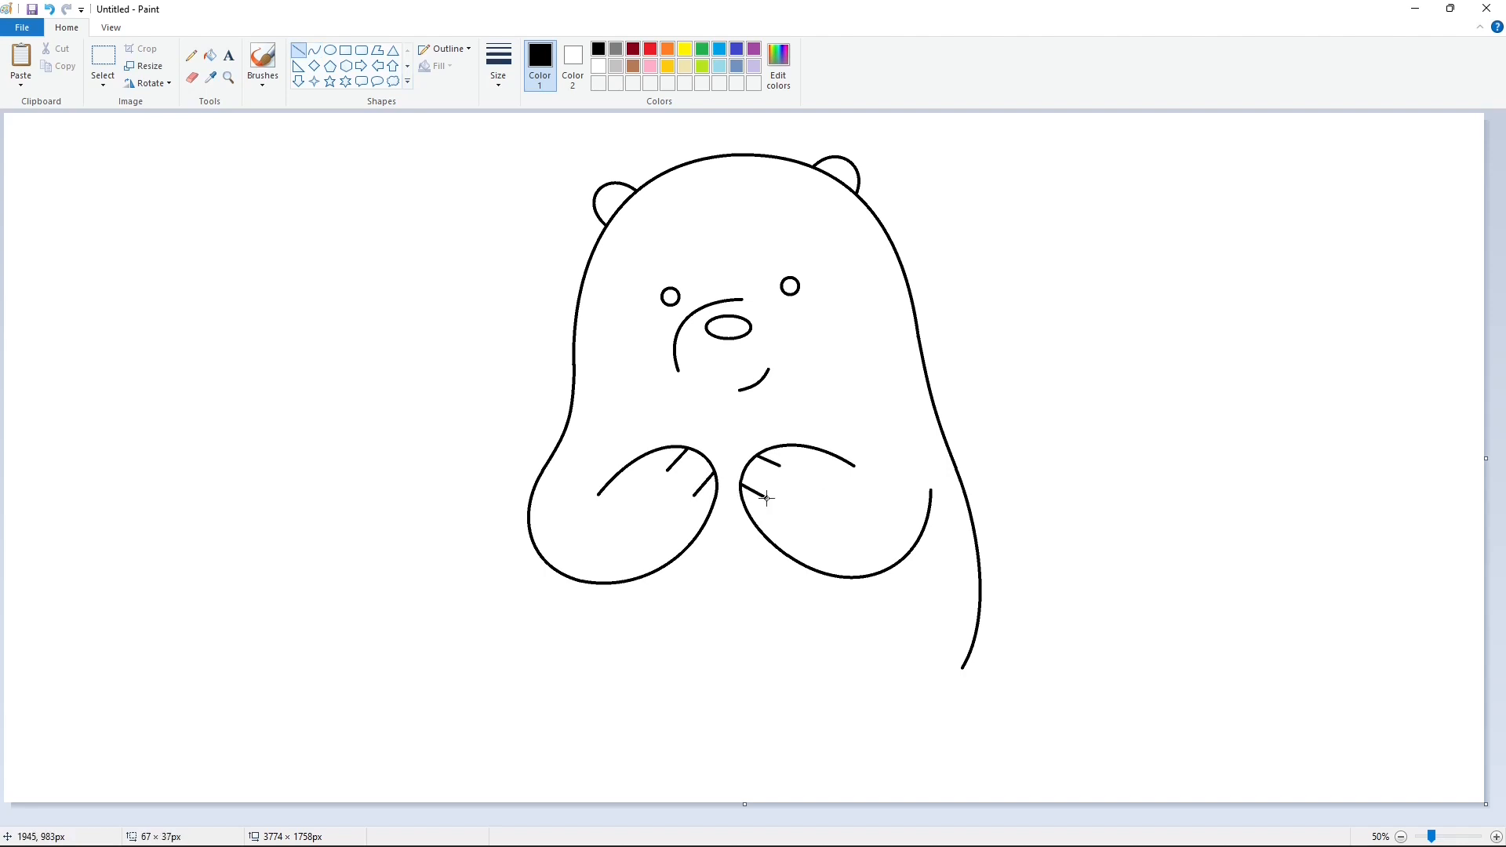
click(314, 49)
mouse_move(569, 577)
mouse_down()
mouse_move(611, 675)
mouse_move(576, 638)
mouse_up()
drag(964, 666, 790, 780)
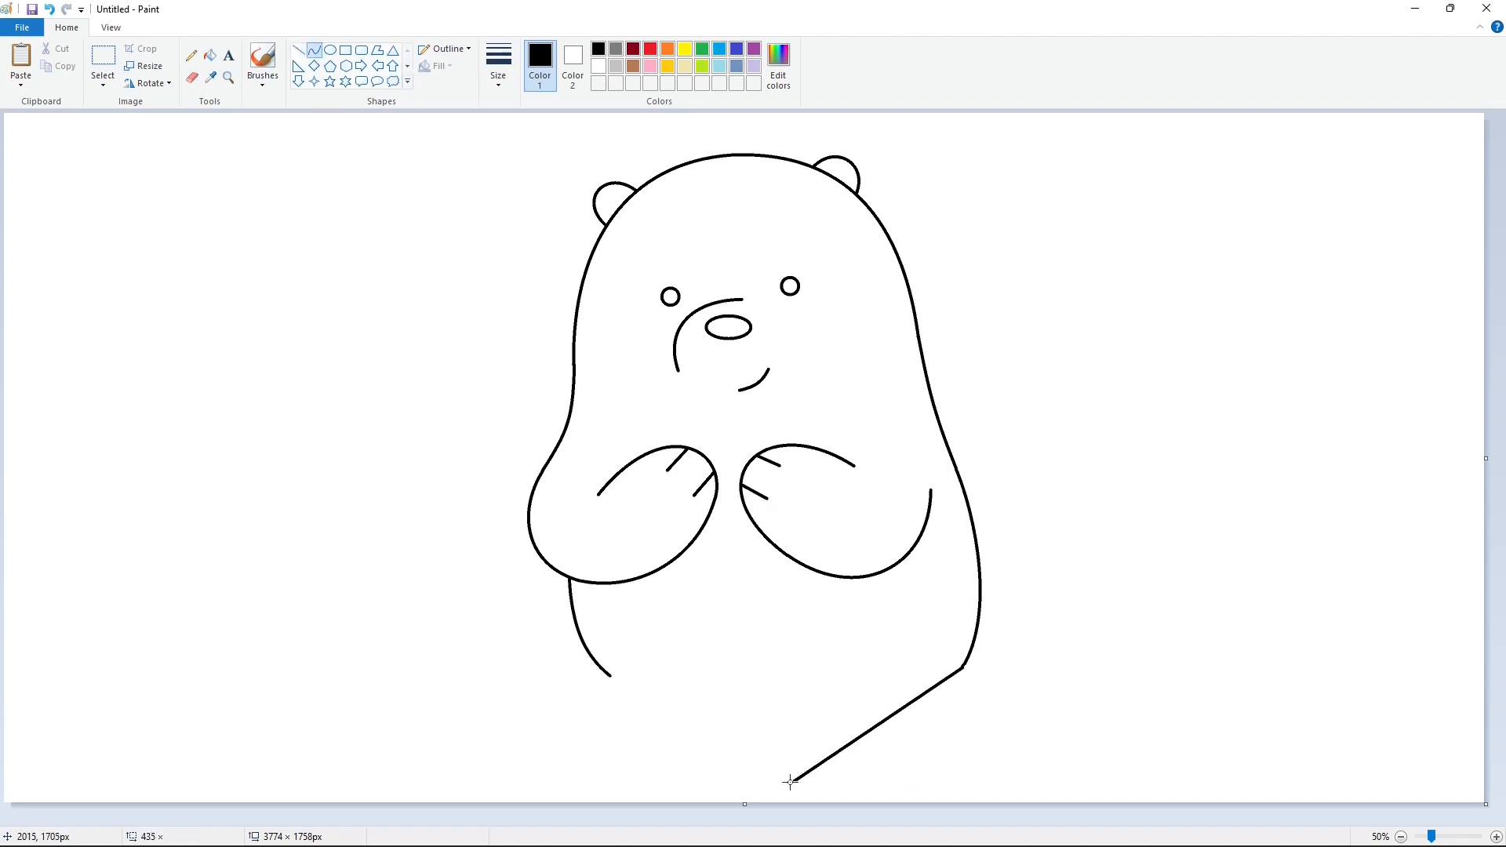
drag(915, 699, 847, 766)
click(847, 767)
click(1090, 716)
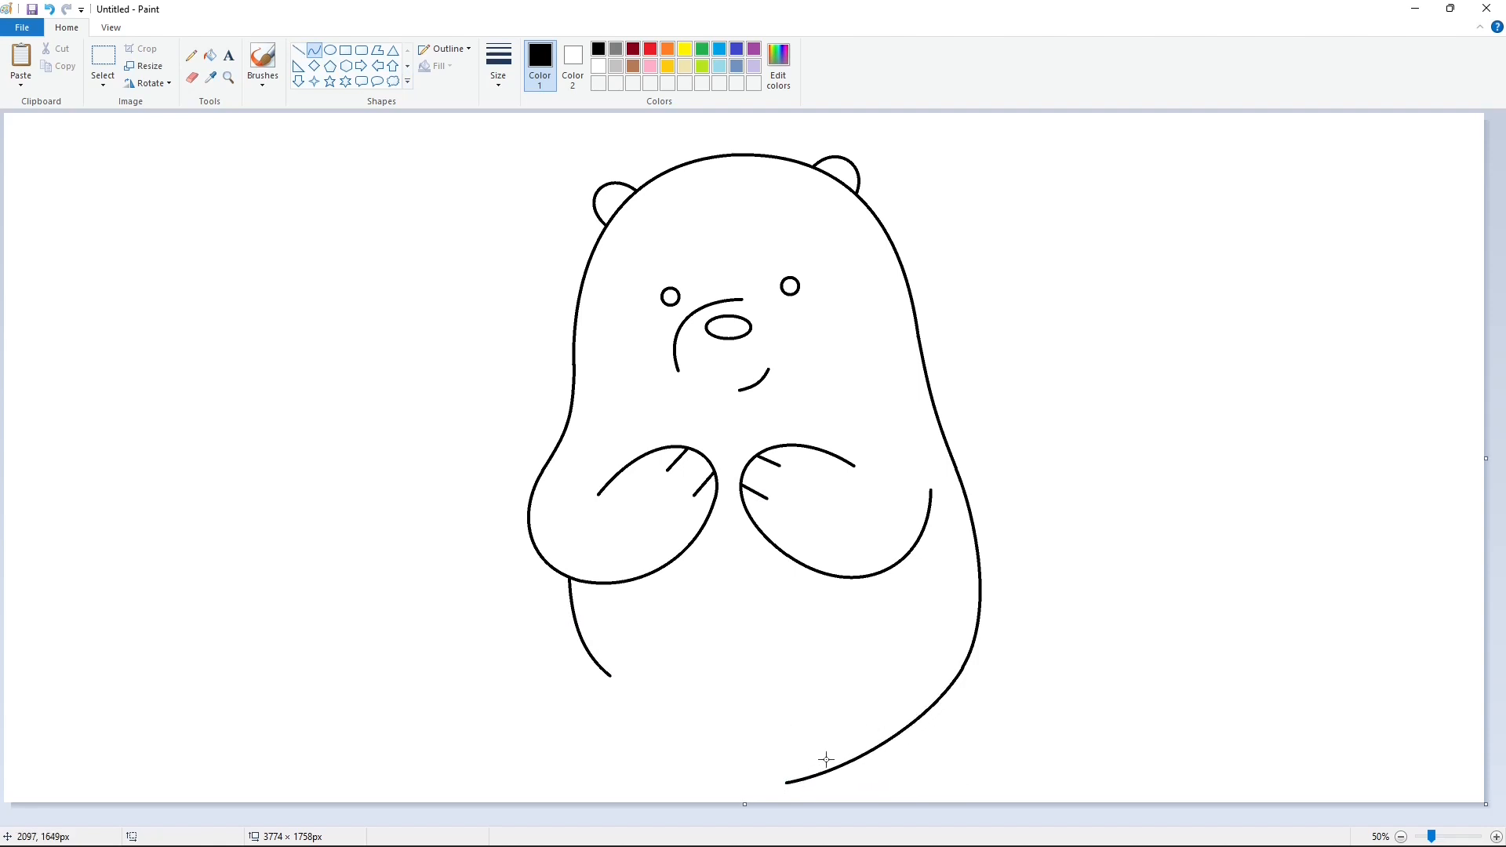
key(ctrl+z)
Step: Draw the right leg's underside from the body outline and the rounded outline of the right foot
drag(962, 668, 770, 780)
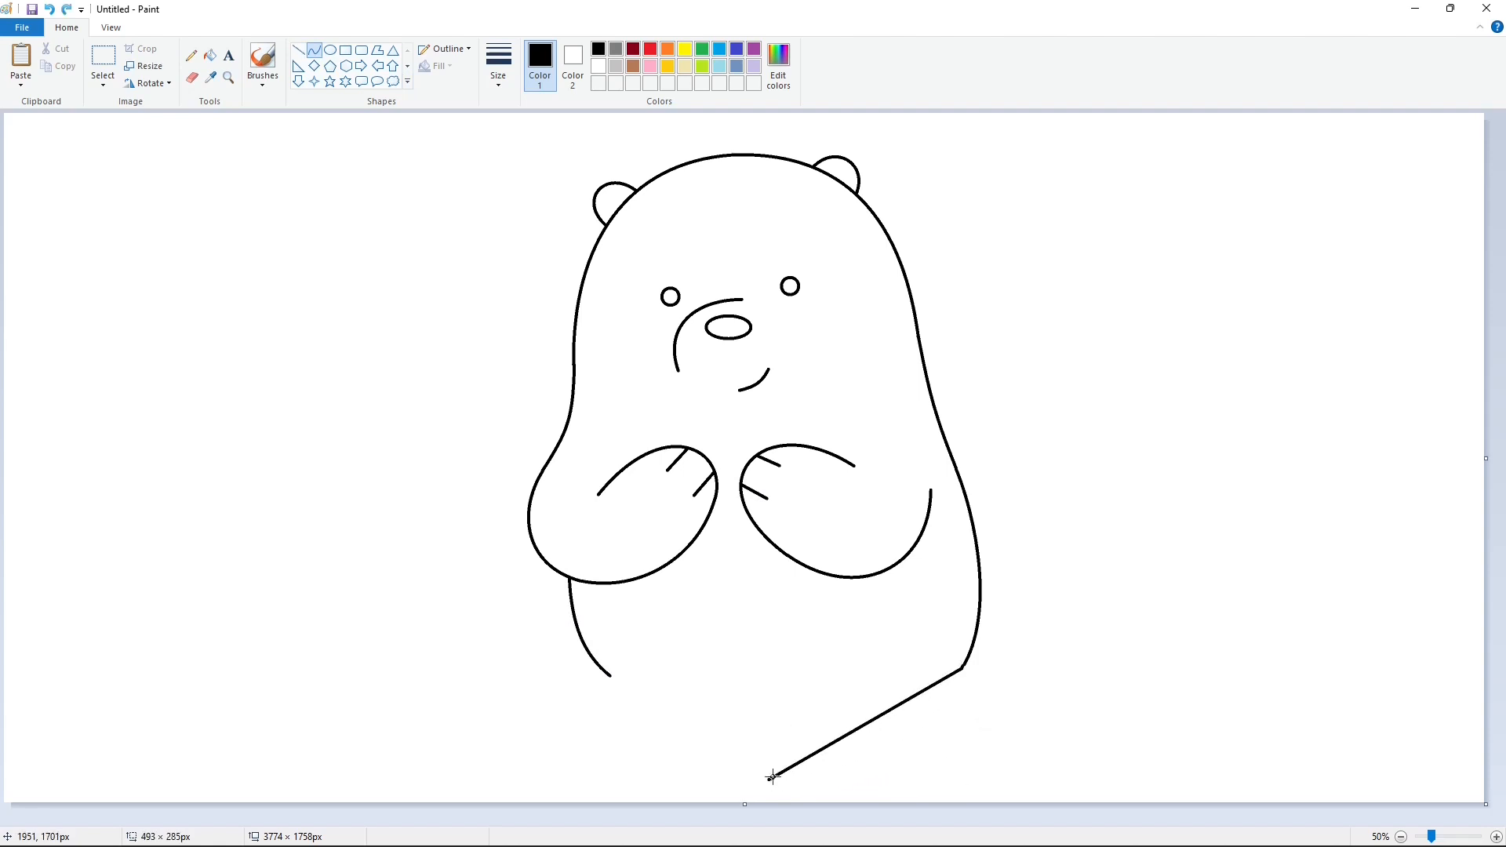
drag(894, 707, 902, 736)
drag(814, 796, 802, 653)
click(1063, 746)
drag(758, 718, 691, 750)
drag(695, 675, 691, 592)
click(945, 614)
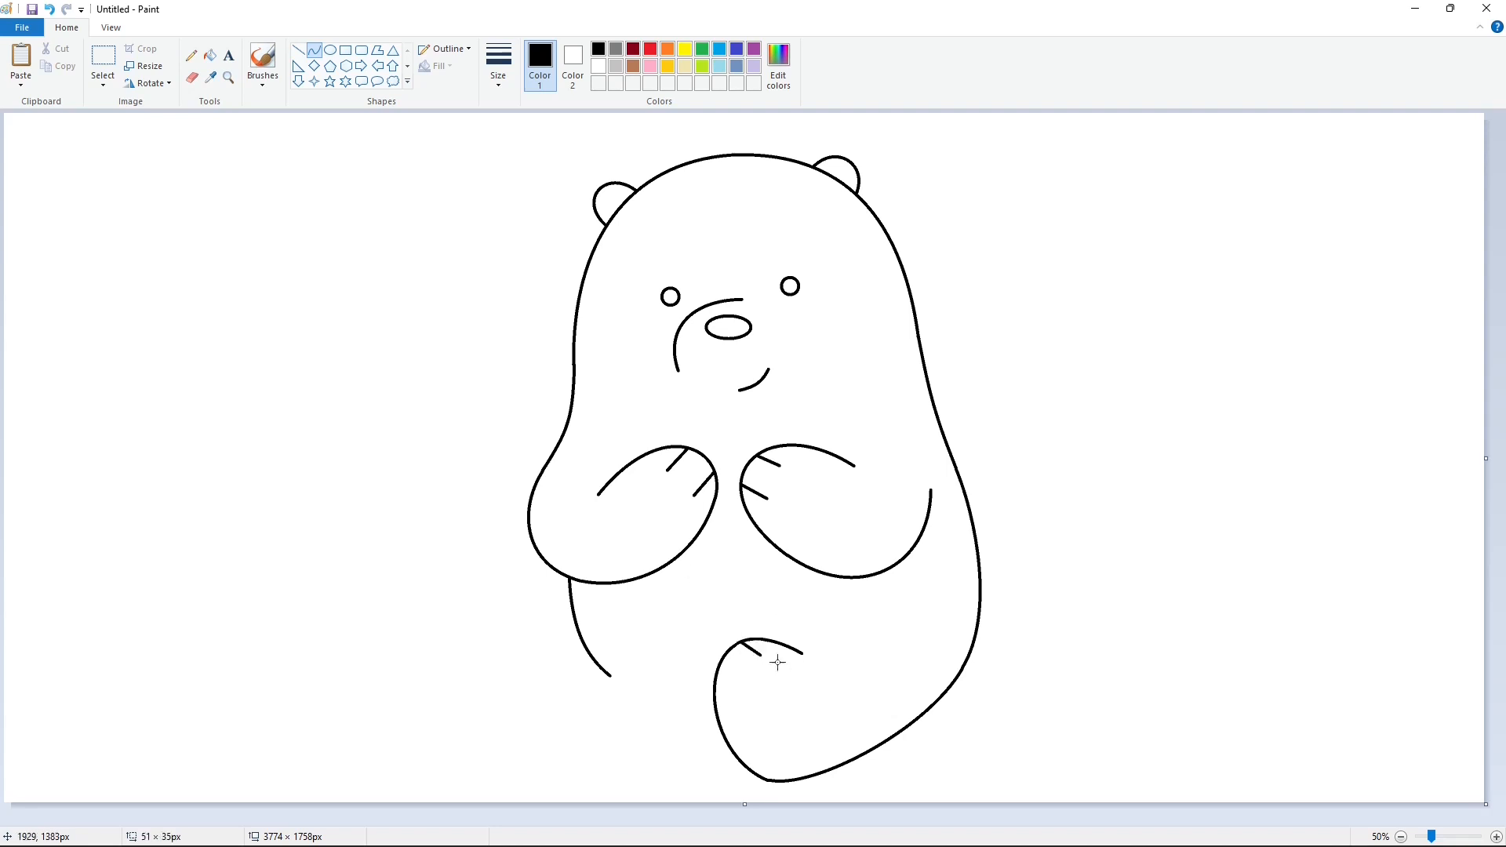
Step: Add short curves for the right foot's sole edge and draw the thigh curve beside it
drag(778, 663, 795, 675)
drag(771, 659, 777, 648)
click(784, 645)
click(852, 683)
click(809, 767)
click(833, 710)
drag(785, 645, 893, 637)
drag(838, 634, 829, 618)
click(833, 619)
click(1054, 645)
Step: Draw one large oval pad and three small toe pads on the right foot
click(330, 50)
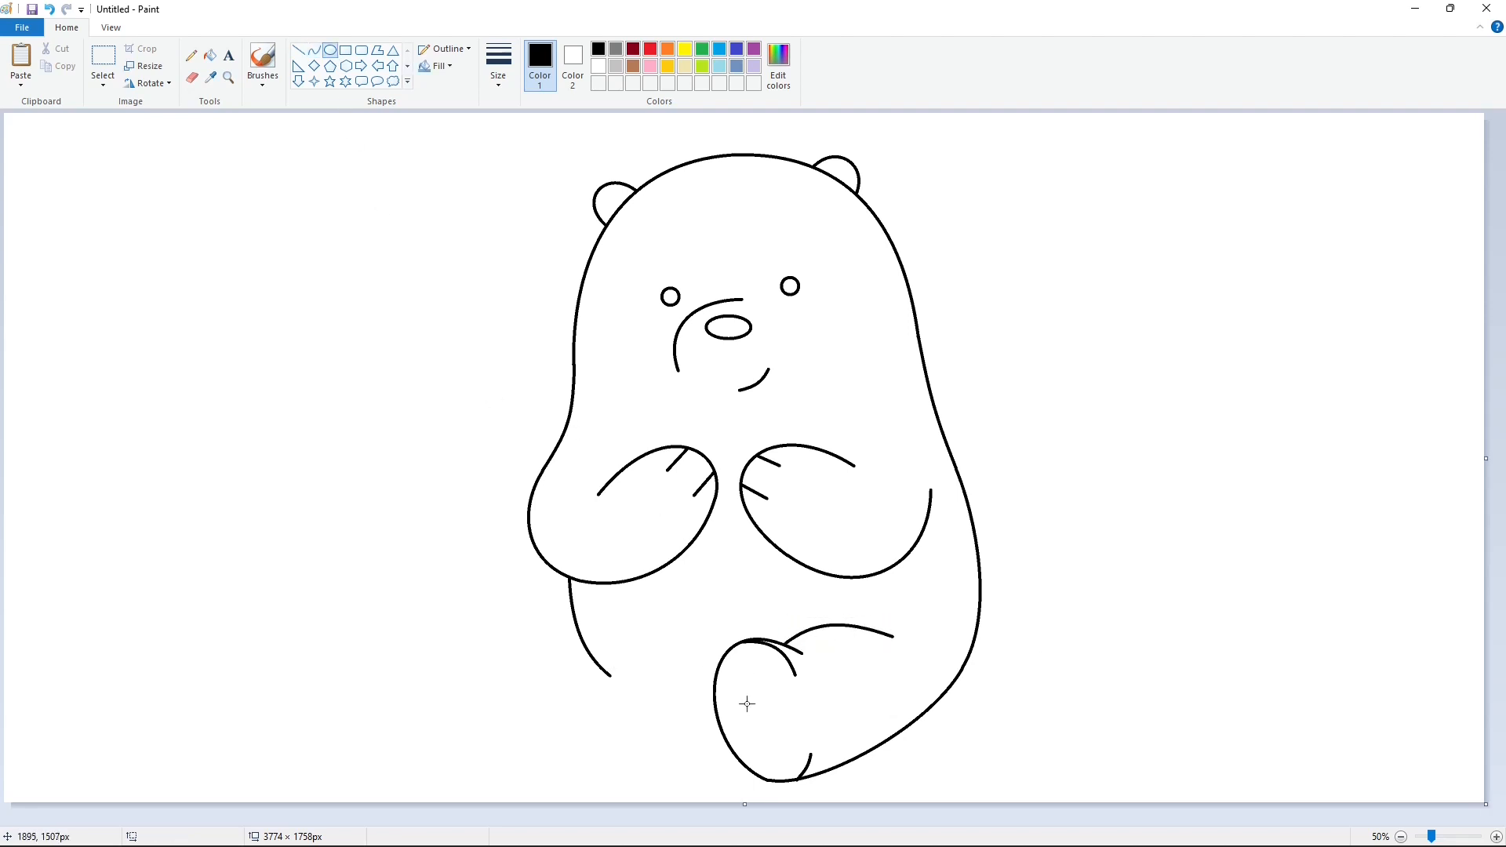
drag(747, 703, 785, 741)
drag(770, 677, 788, 696)
click(741, 671)
Step: Outline the left foot and leg from the lower belly curve to the edge of the right foot
click(314, 50)
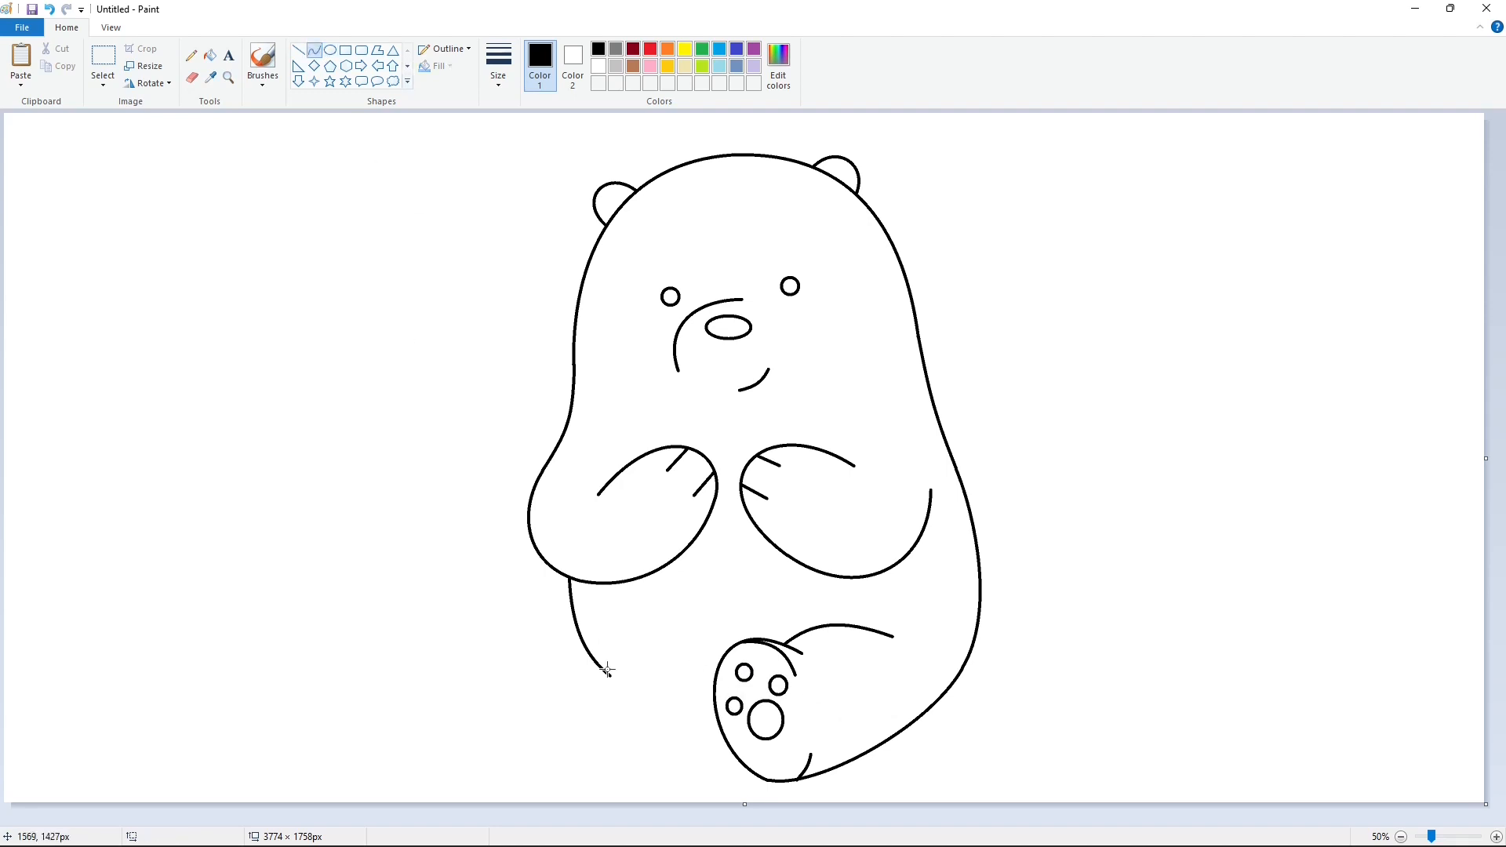
mouse_move(580, 643)
mouse_down()
mouse_move(497, 696)
mouse_move(521, 609)
mouse_move(488, 641)
mouse_up()
click(299, 51)
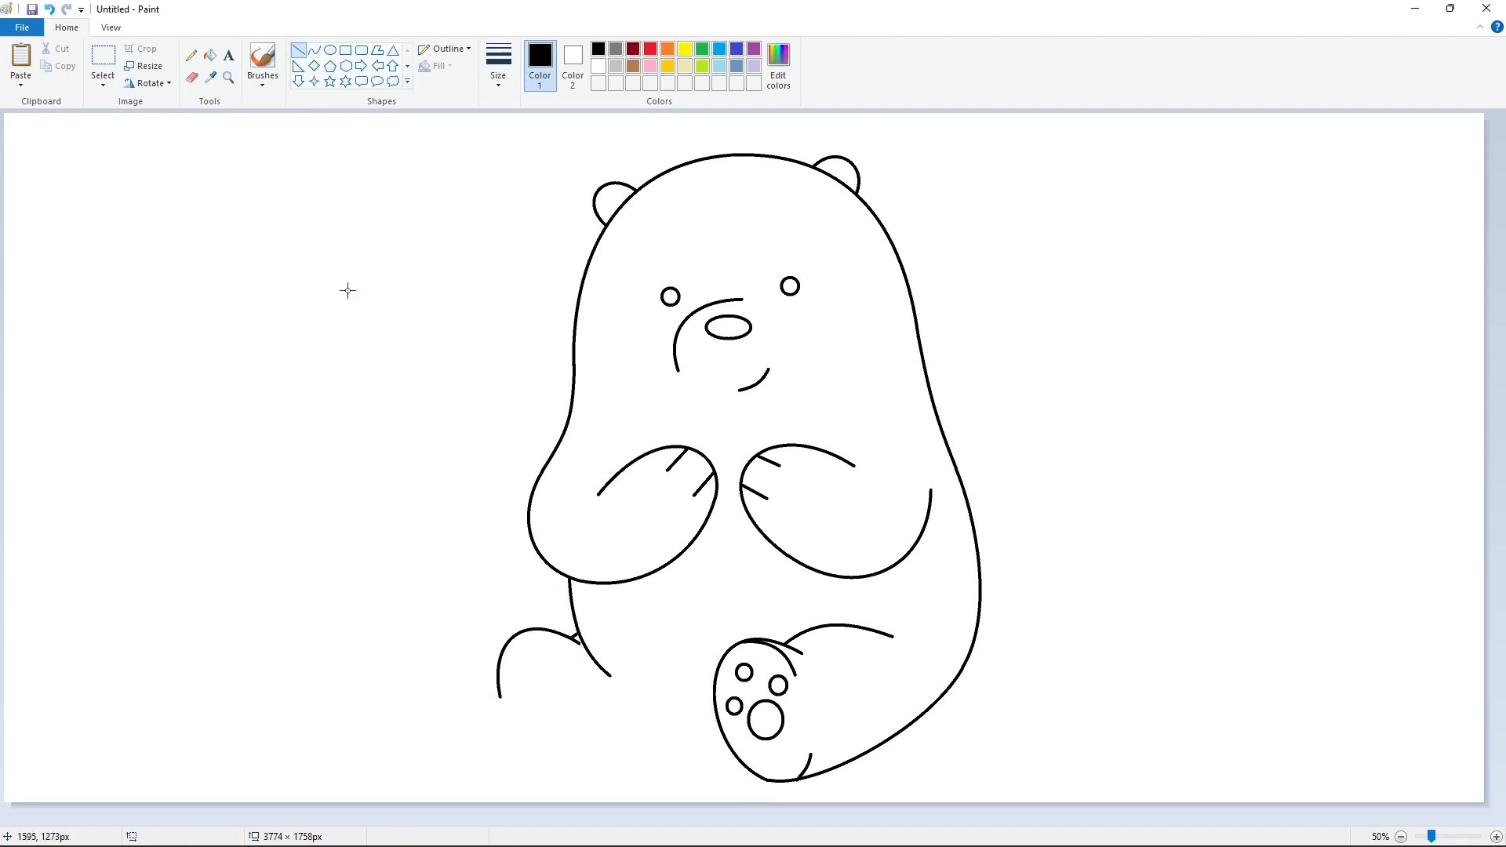
click(314, 50)
drag(501, 699, 607, 767)
mouse_move(535, 725)
mouse_down()
mouse_move(518, 750)
mouse_move(552, 775)
mouse_move(727, 746)
mouse_up()
click(633, 767)
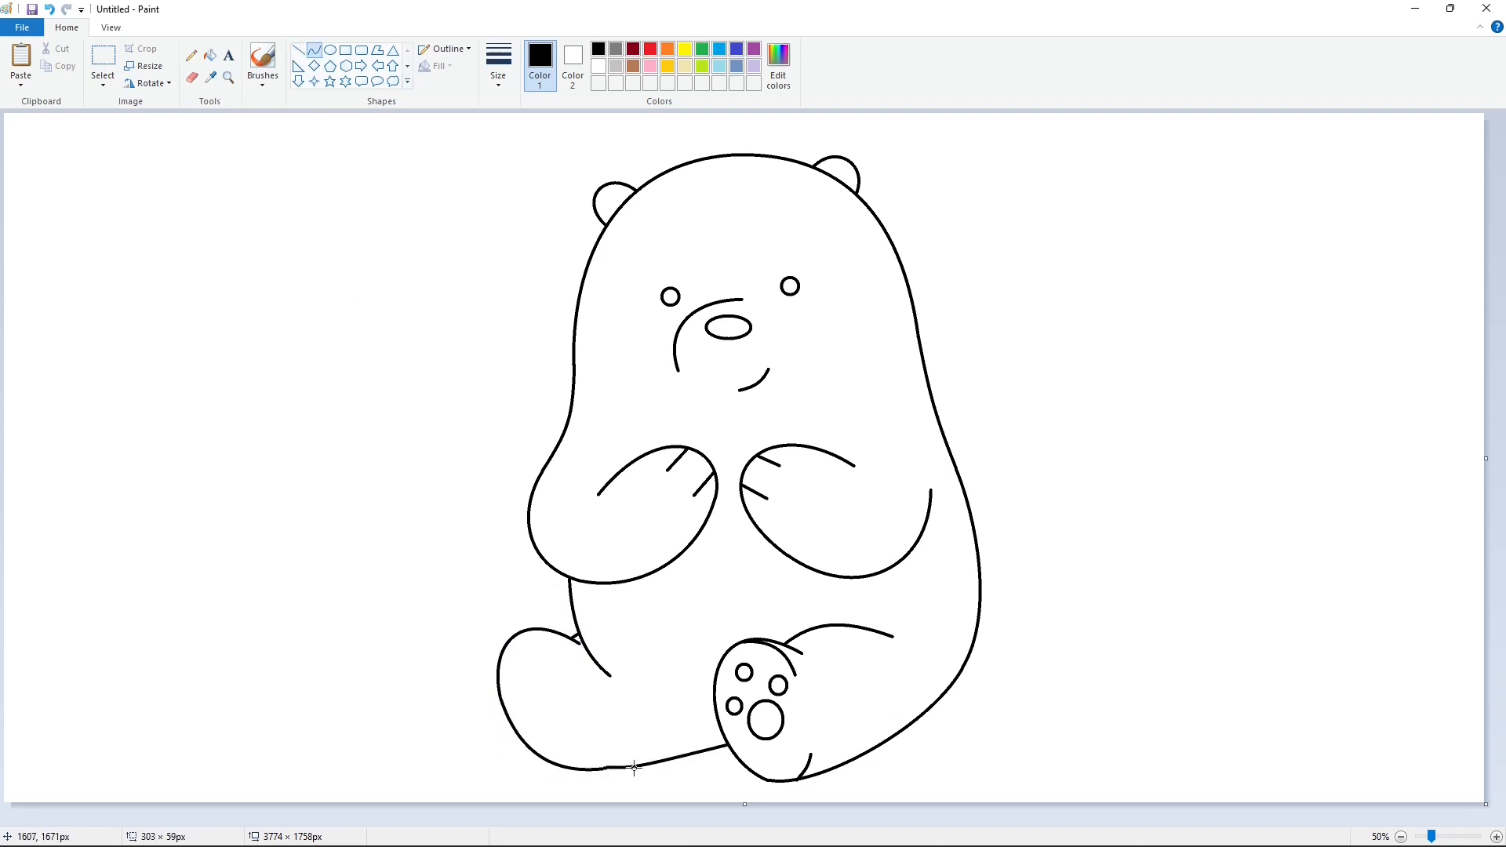
click(662, 757)
click(878, 715)
Step: Add short sole-edge curves to the left foot and draw one large pad with three toe pads
mouse_move(517, 636)
mouse_down()
mouse_move(568, 666)
mouse_move(546, 637)
mouse_move(577, 768)
mouse_up()
key(ctrl+z)
click(331, 49)
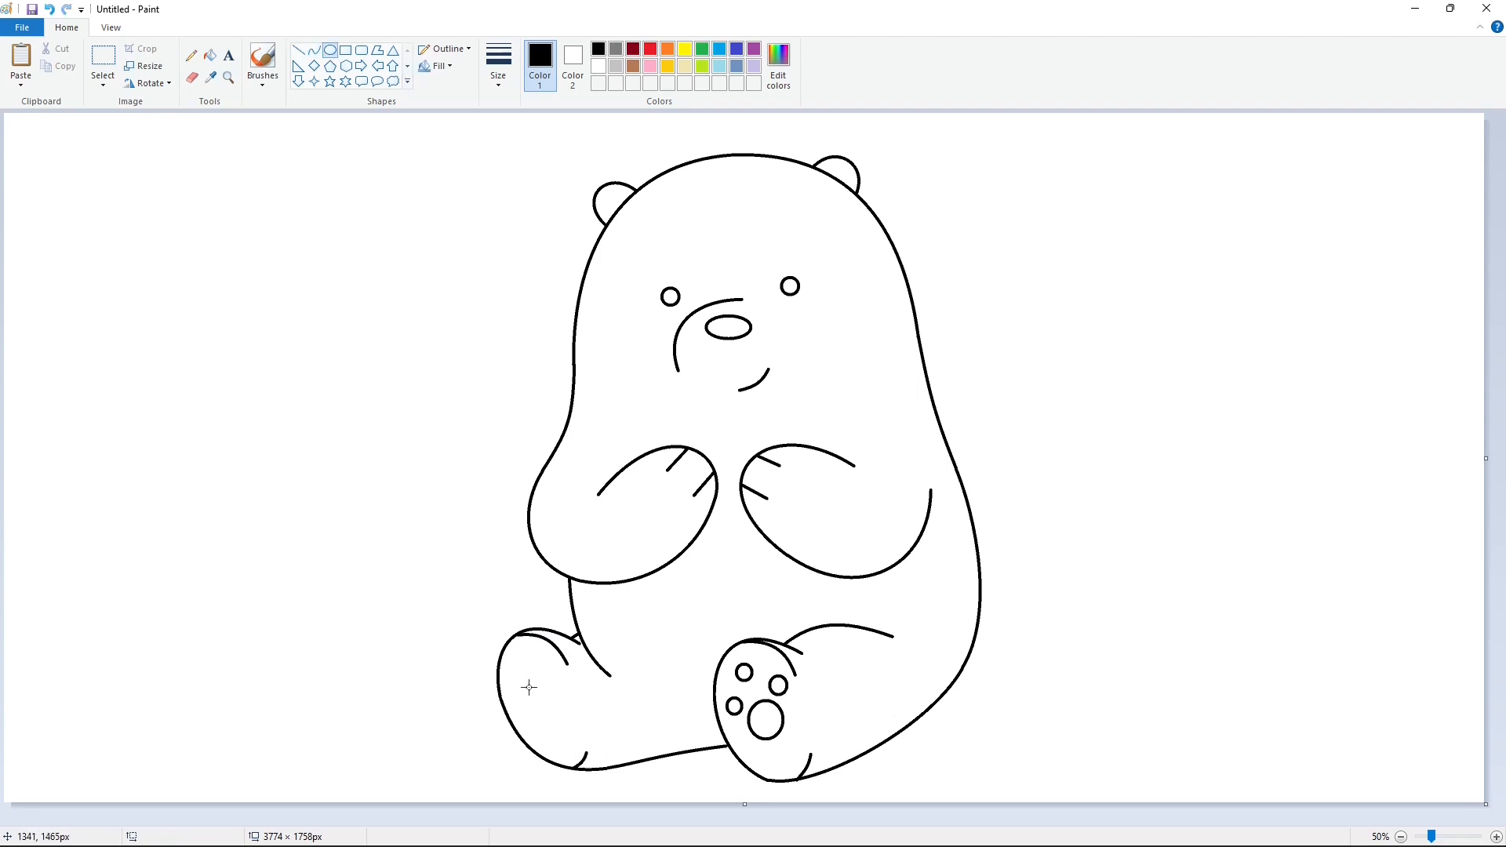
drag(526, 687, 555, 719)
click(549, 668)
click(520, 667)
click(514, 694)
click(663, 697)
Step: Draw a small rounded tail on the lower right side of the body
click(314, 49)
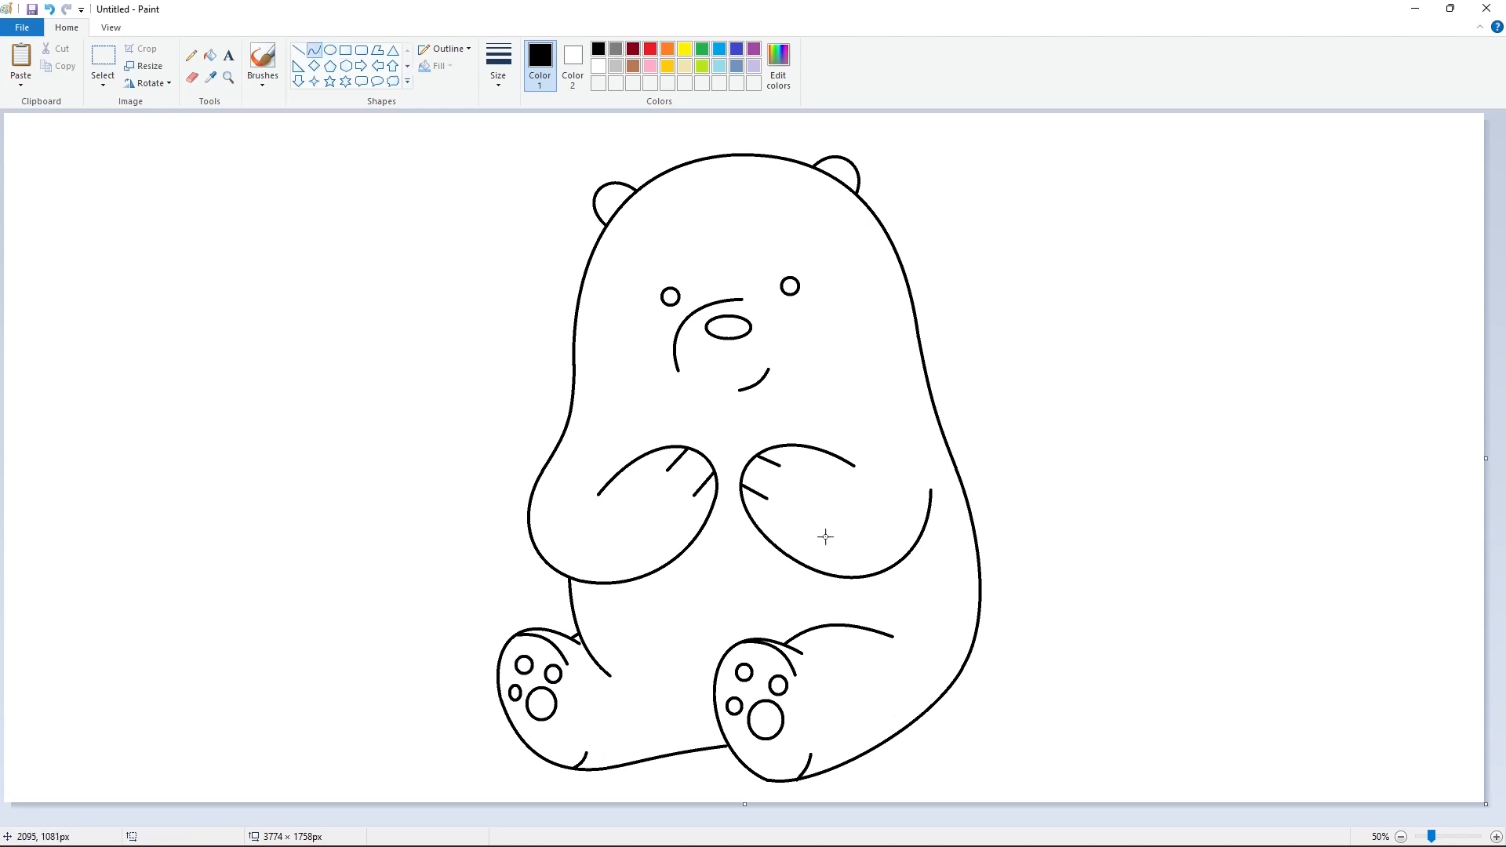
drag(977, 613, 966, 662)
click(994, 631)
click(991, 659)
key(ctrl+z)
click(993, 631)
click(995, 661)
click(1091, 662)
Step: Widen the canvas to about 7232 px and place a copy of the whole bear beside the original
click(103, 56)
drag(224, 116, 1150, 795)
click(1237, 703)
click(1403, 837)
drag(824, 286, 1422, 285)
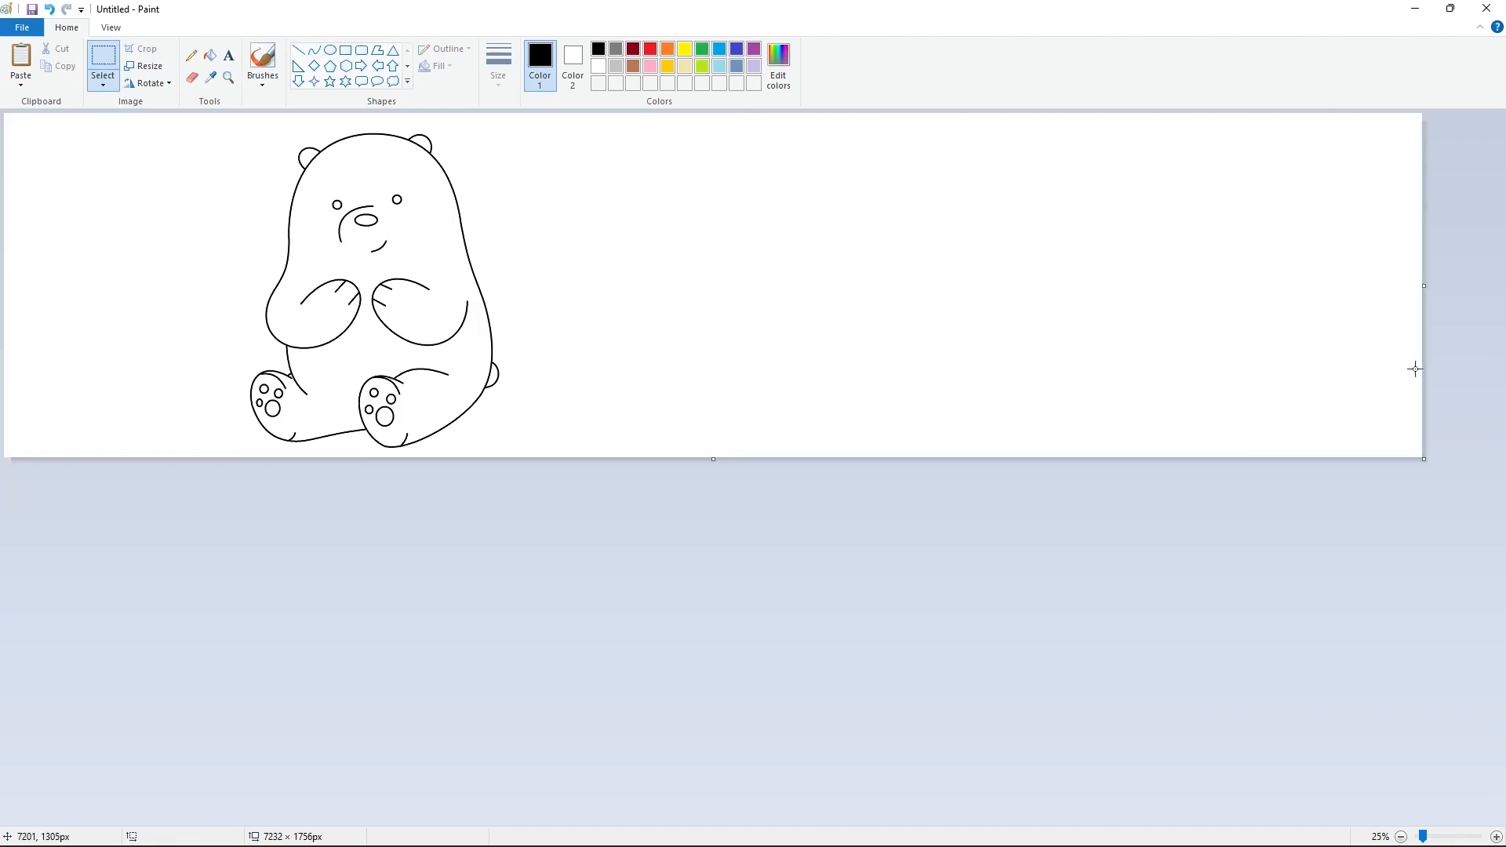
key(ctrl+v)
drag(265, 301, 748, 301)
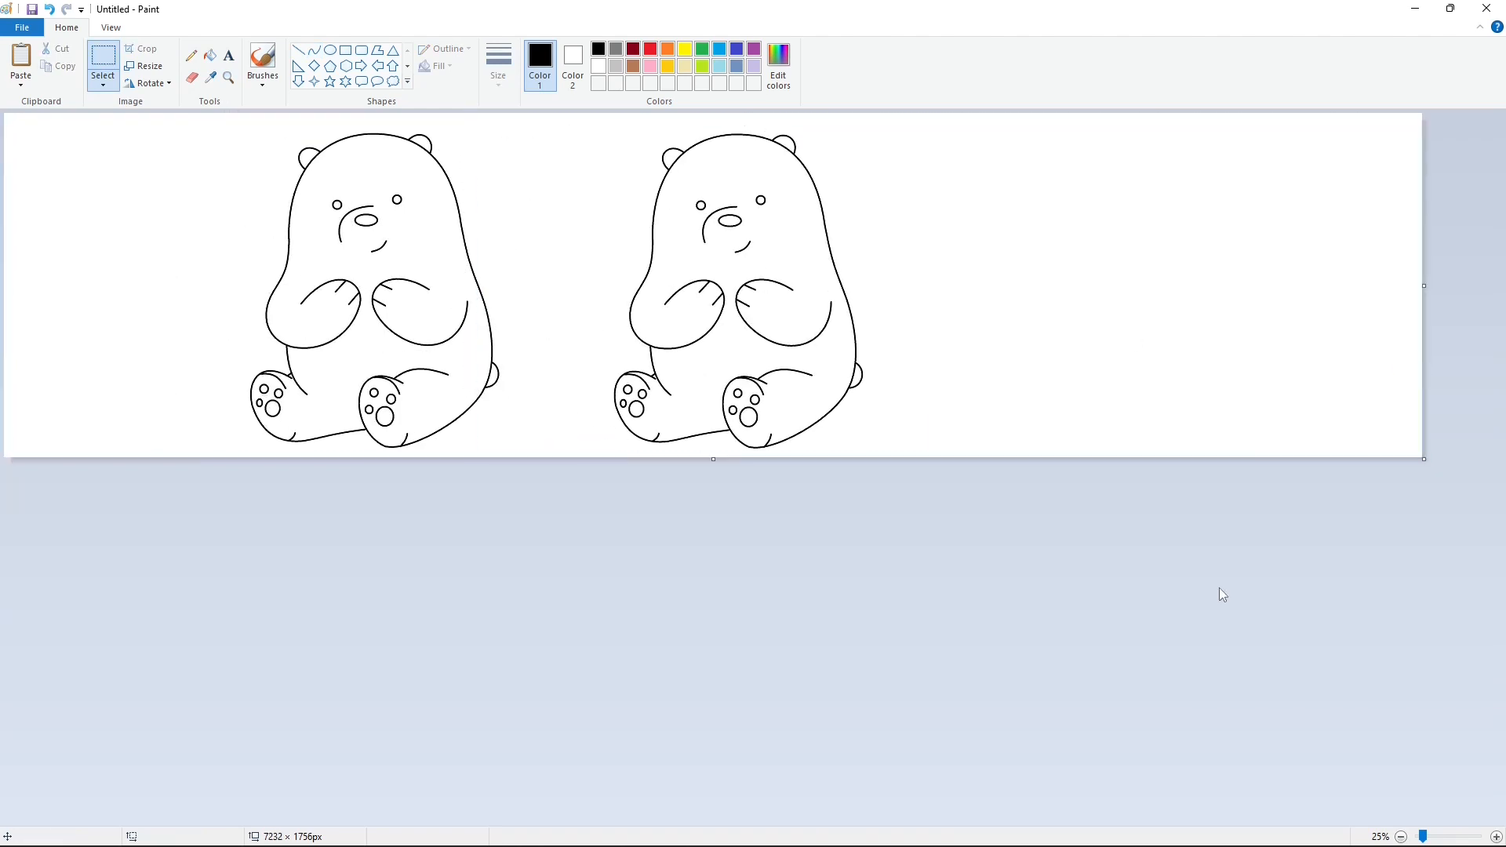
Step: Set the Curve tool to indigo with a thinner line for marking the first bear
click(1497, 837)
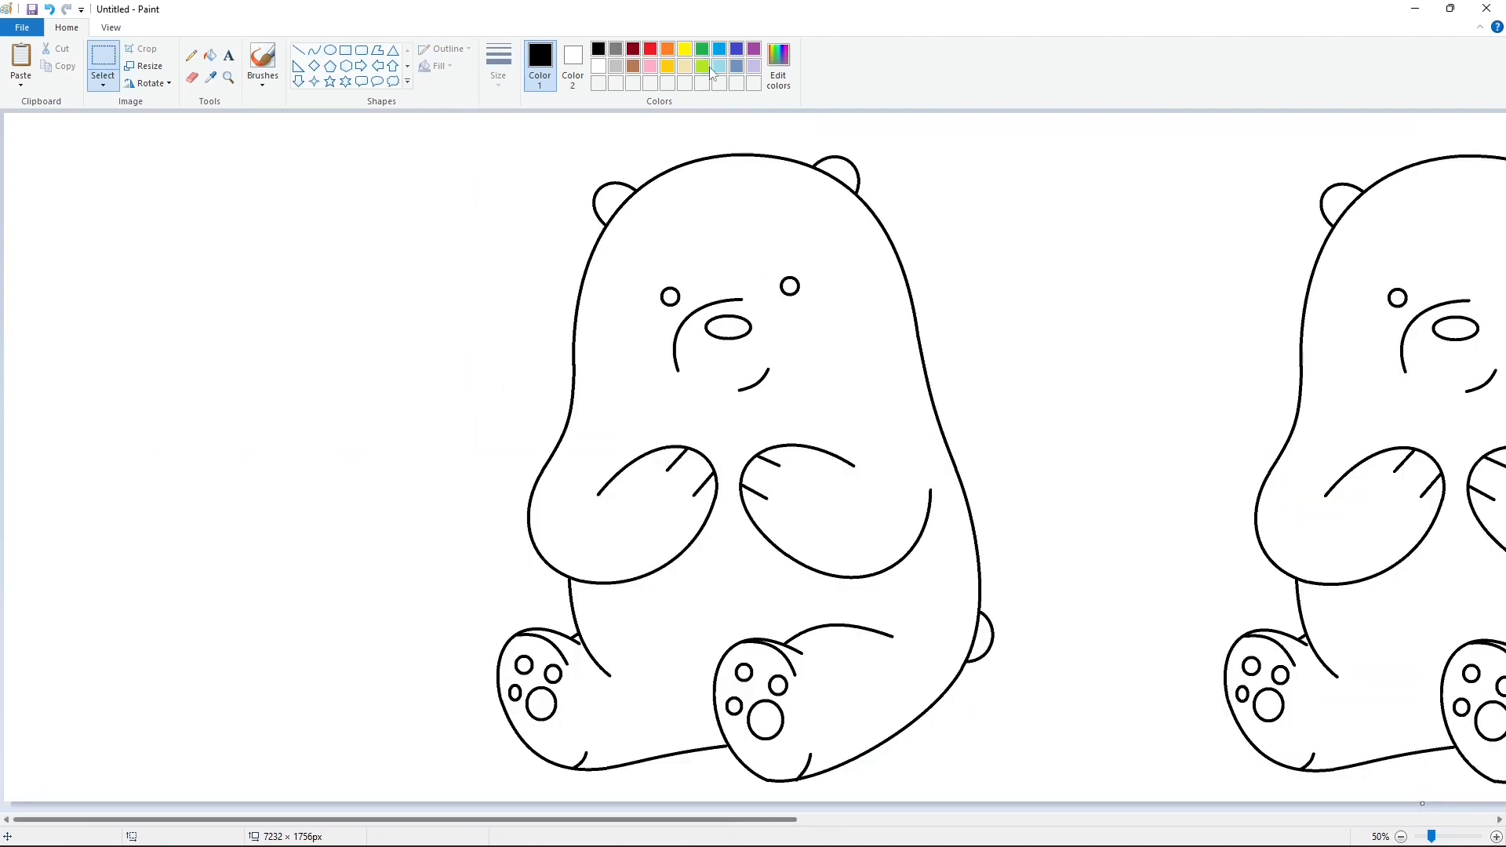
click(736, 49)
click(314, 49)
click(498, 65)
click(536, 202)
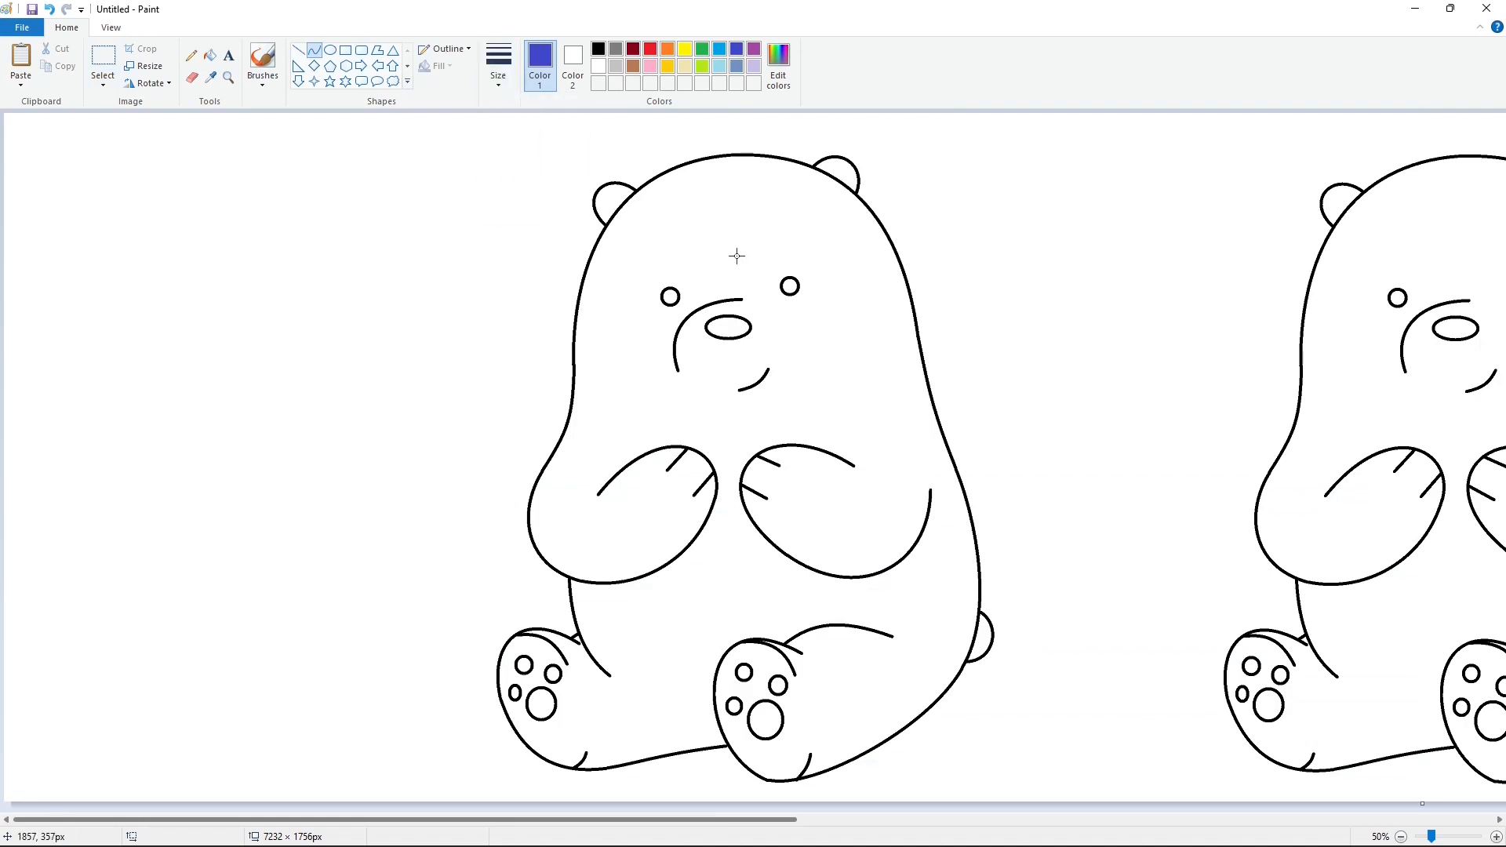
drag(758, 291, 804, 243)
key(ctrl+z)
click(500, 70)
click(528, 172)
Step: Outline a rounded patch around the first bear's right eye and fill it with indigo
mouse_move(769, 308)
mouse_down()
mouse_move(797, 239)
mouse_move(749, 269)
mouse_move(760, 239)
mouse_move(799, 245)
mouse_move(839, 314)
mouse_move(848, 275)
mouse_move(862, 276)
mouse_move(799, 340)
mouse_up()
click(828, 242)
click(928, 268)
click(901, 313)
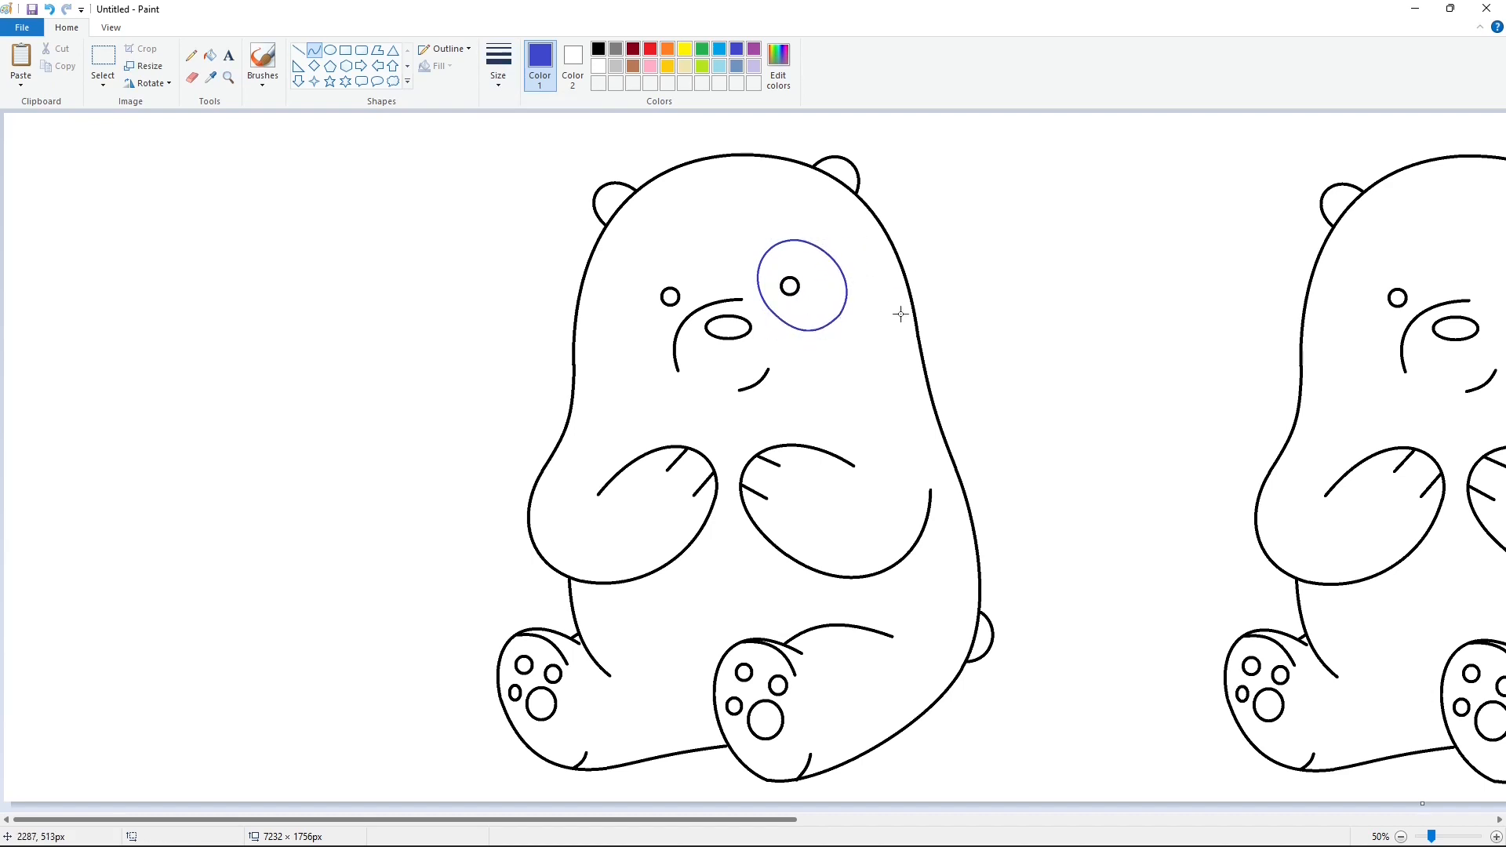
click(210, 53)
click(818, 276)
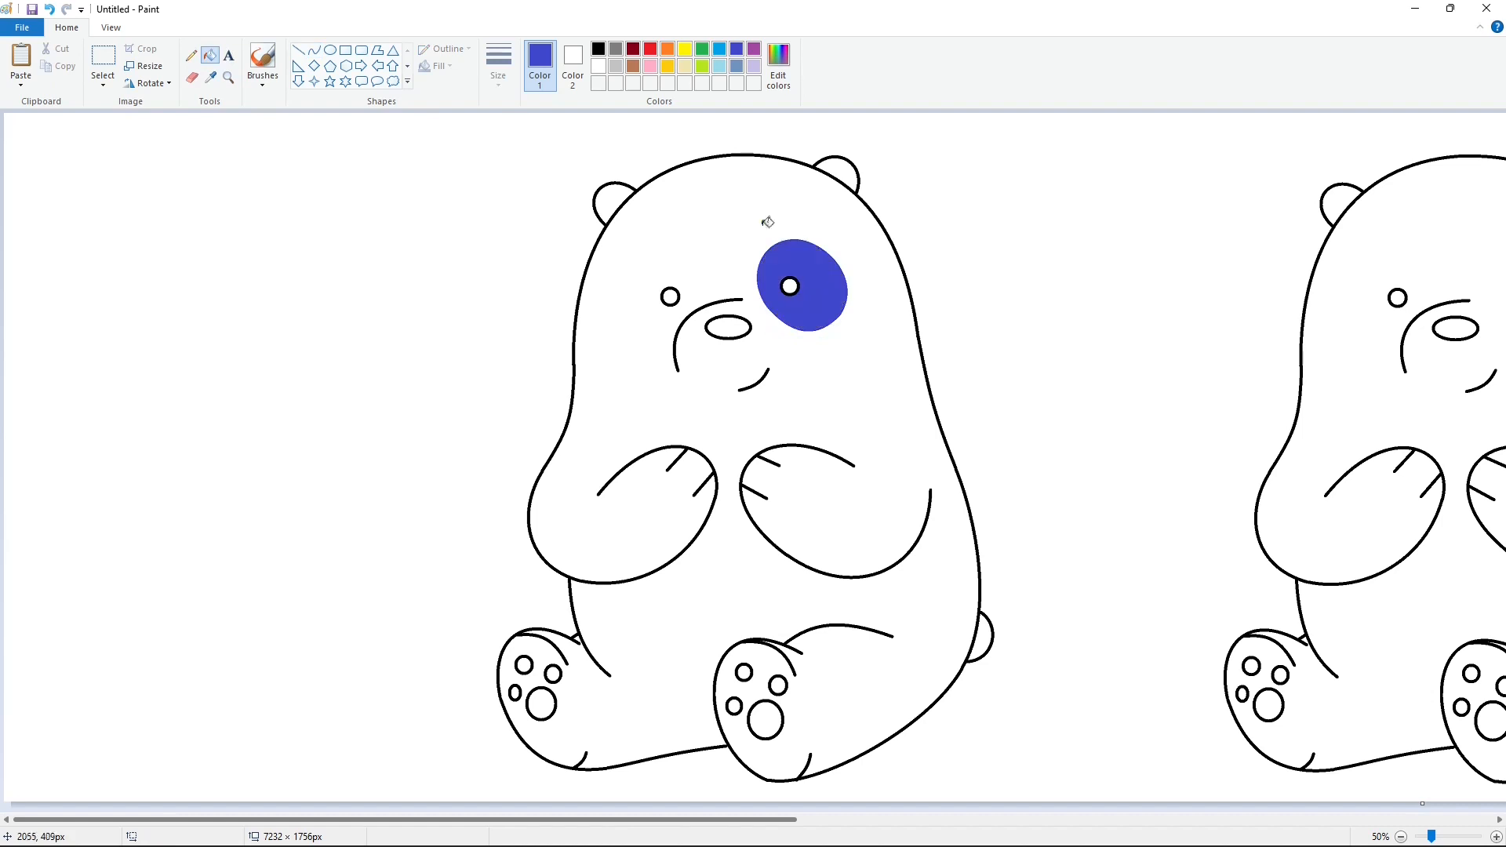
Step: Outline a rounded patch around the left eye up to the muzzle and fill it with indigo
mouse_move(673, 287)
mouse_down()
mouse_move(653, 256)
mouse_move(710, 263)
mouse_move(699, 239)
mouse_move(669, 330)
mouse_move(598, 287)
mouse_up()
drag(616, 353, 627, 370)
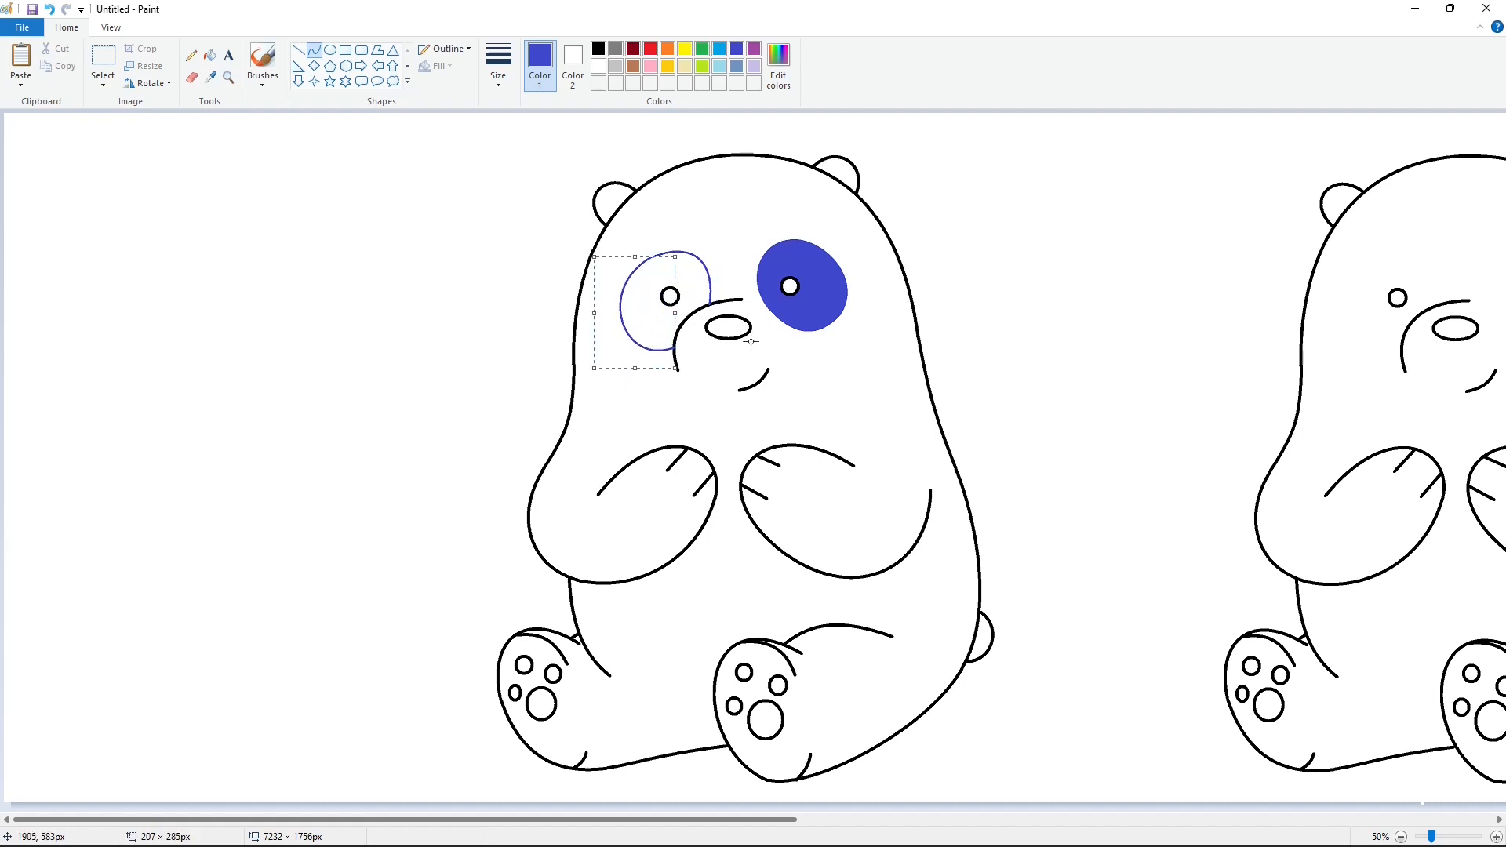
click(415, 124)
click(209, 55)
click(643, 318)
click(314, 49)
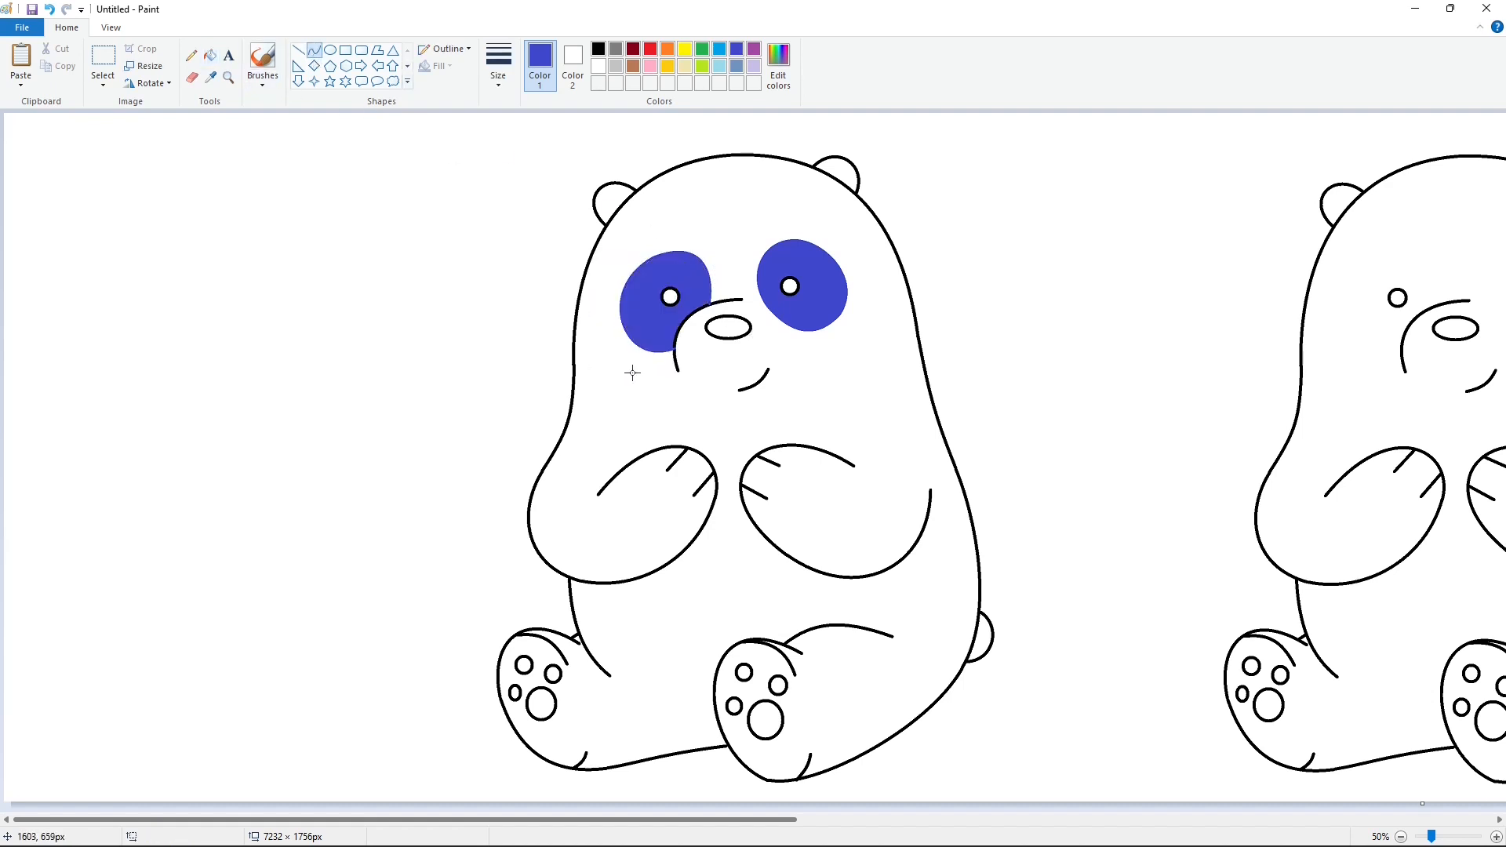
mouse_move(571, 399)
mouse_down()
mouse_move(834, 390)
mouse_move(925, 363)
mouse_up()
mouse_move(761, 380)
mouse_down()
mouse_move(807, 481)
mouse_move(866, 483)
mouse_up()
key(ctrl+z)
Step: Draw the indigo neckline below the chin between the body's sides, leaving the front paws uncrossed
drag(653, 438, 680, 462)
click(680, 463)
click(916, 432)
drag(821, 450, 923, 357)
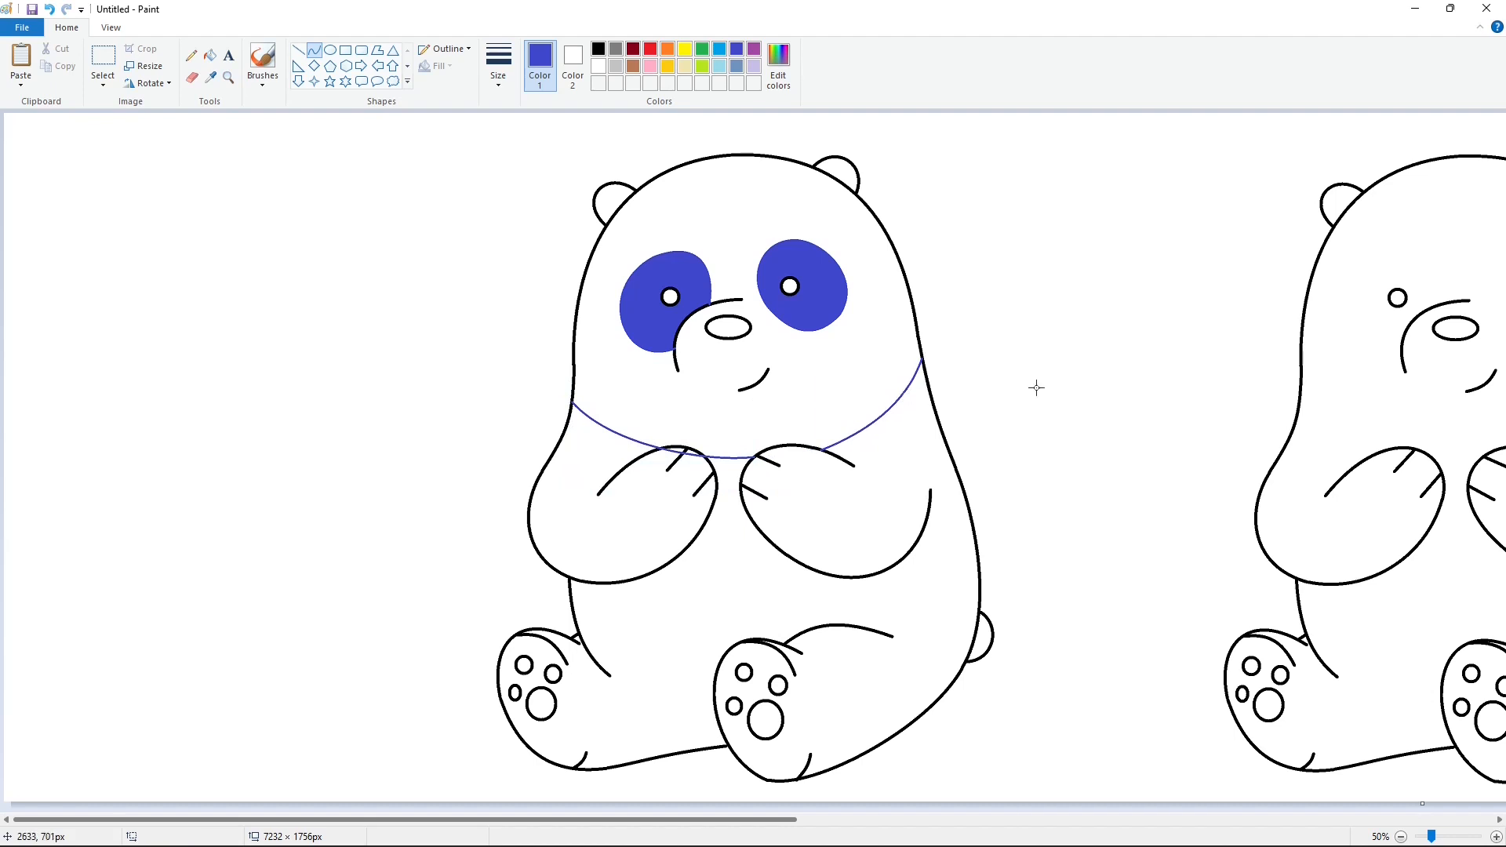
drag(629, 580, 956, 471)
drag(792, 533, 764, 602)
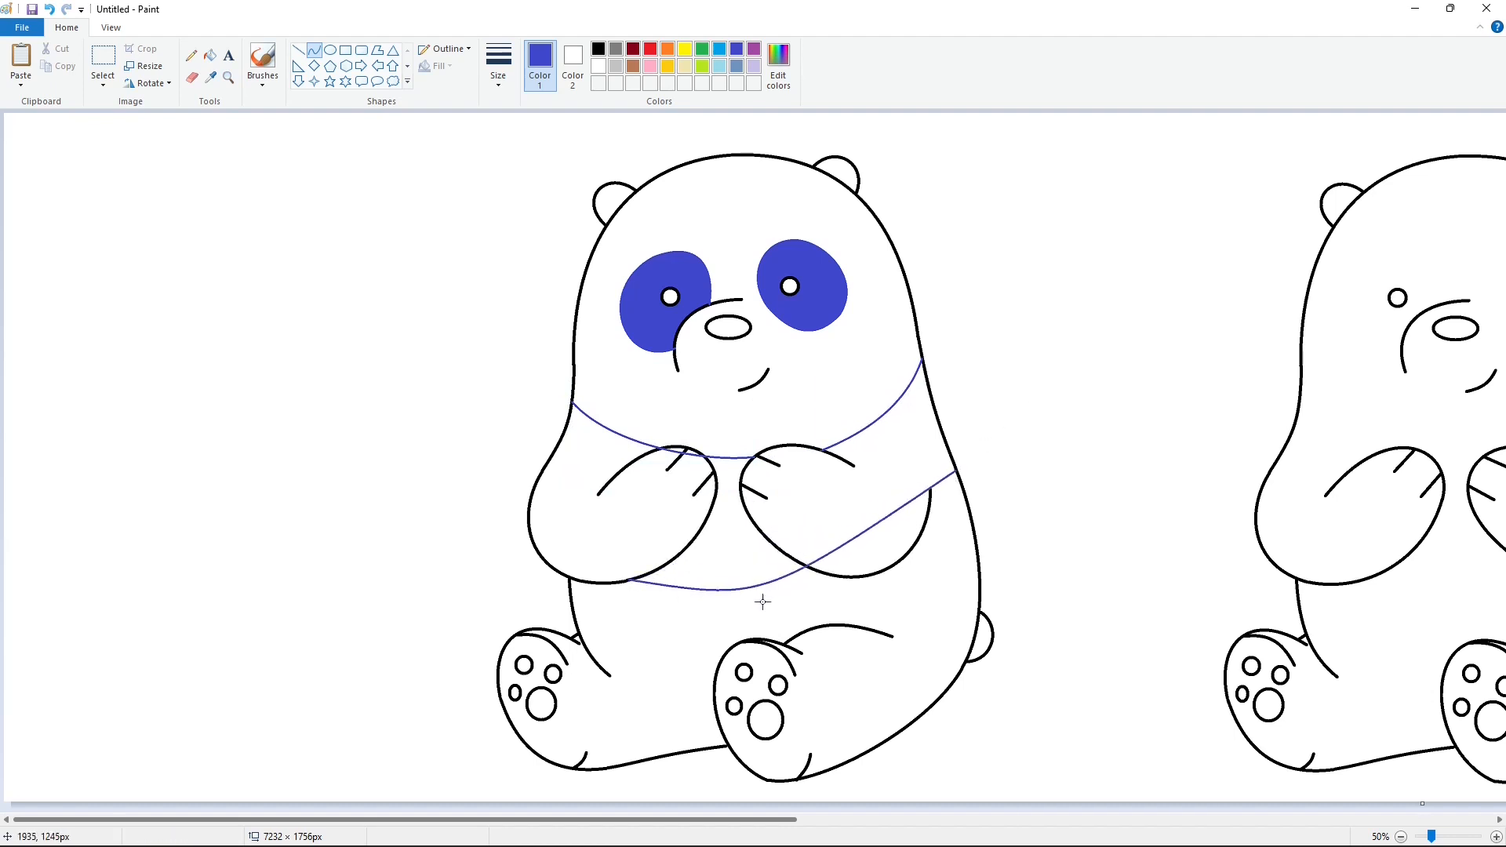
drag(887, 575, 941, 552)
key(ctrl+z)
Step: Draw the lower edge of the chest band with indigo curves between the arms and beside the right arm
drag(630, 581, 828, 575)
drag(695, 581, 682, 600)
drag(753, 601, 761, 601)
click(890, 590)
mouse_move(925, 524)
mouse_down()
mouse_move(958, 474)
mouse_move(947, 502)
mouse_up()
click(1012, 495)
Step: Draw indigo hip curves from the right thigh to the body's side and across the lower left belly
mouse_move(878, 632)
mouse_down()
mouse_move(978, 563)
mouse_move(952, 597)
mouse_up()
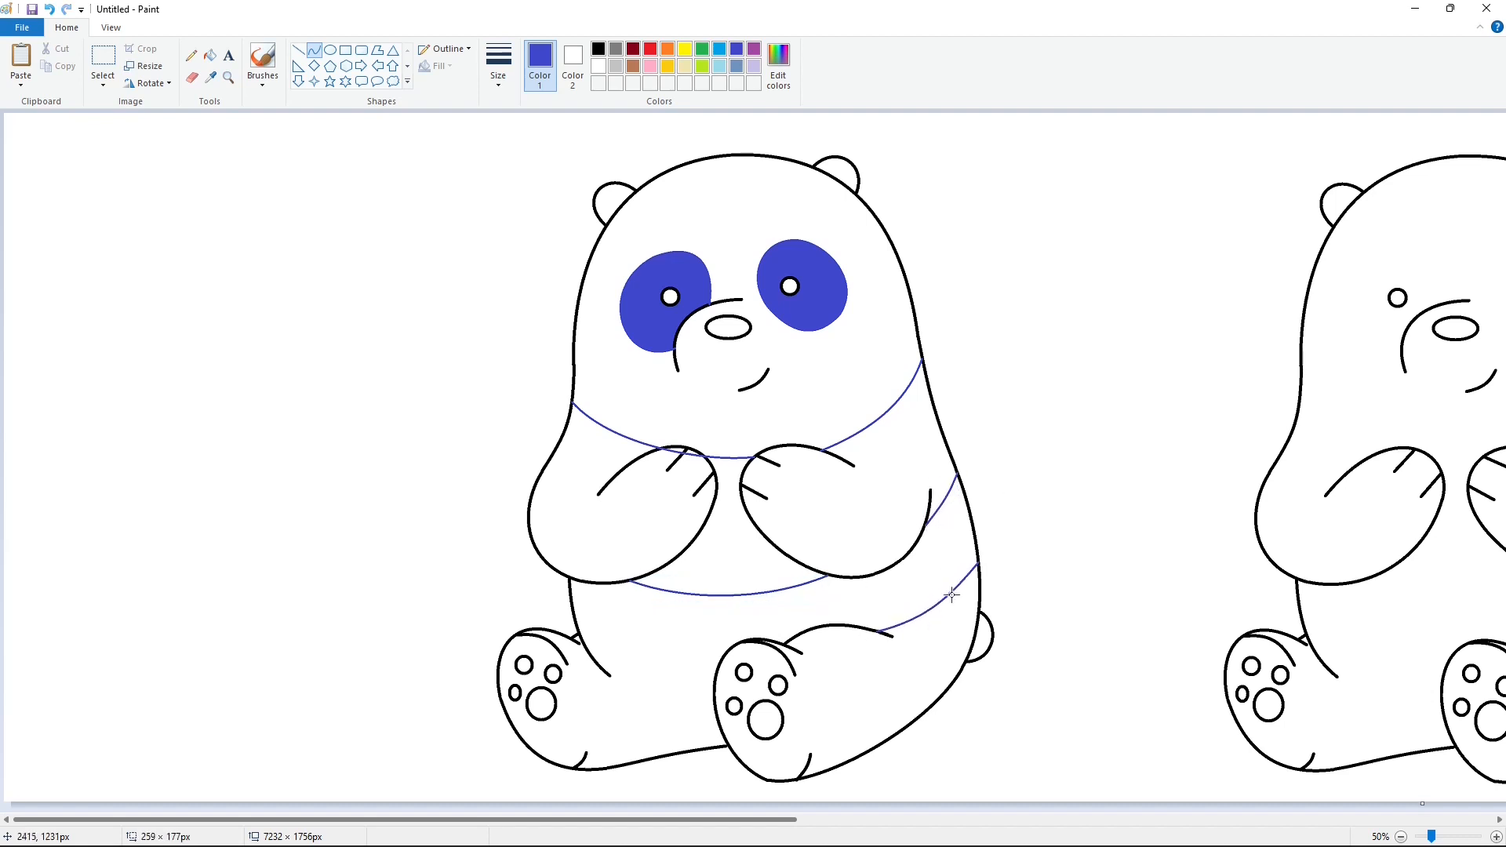
mouse_move(1077, 588)
mouse_down()
mouse_move(787, 659)
mouse_move(579, 620)
mouse_move(735, 671)
mouse_move(609, 653)
mouse_move(586, 675)
mouse_move(581, 721)
mouse_move(596, 712)
mouse_up()
key(ctrl+z)
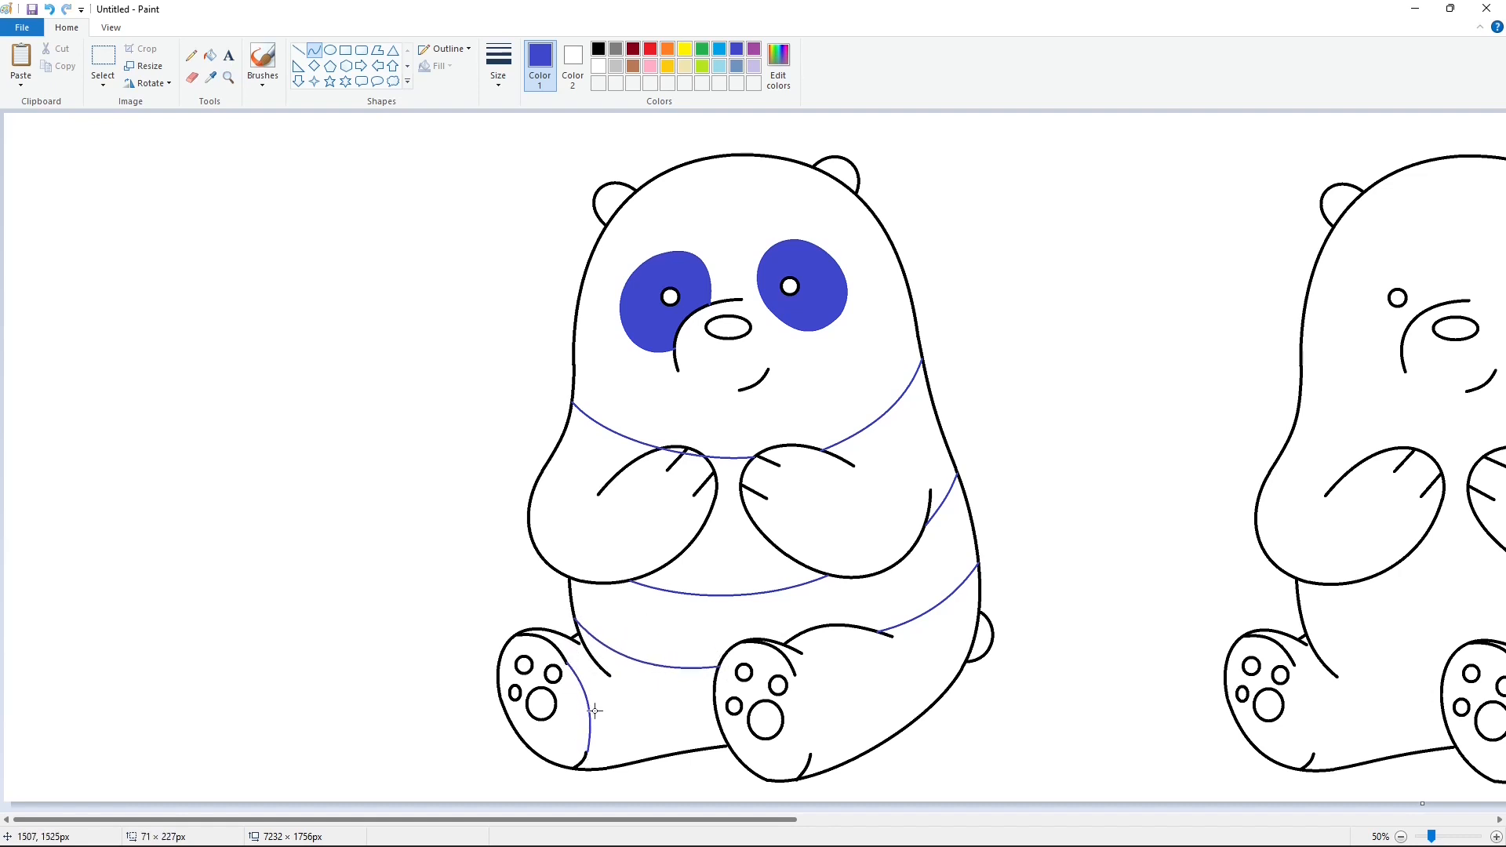
Step: Close the sole edges of both feet with indigo curves
click(596, 712)
drag(796, 674, 811, 755)
drag(802, 701, 808, 699)
Step: Paste the copied bear outline and nudge it into exact alignment over the bear with the indigo markings
click(210, 55)
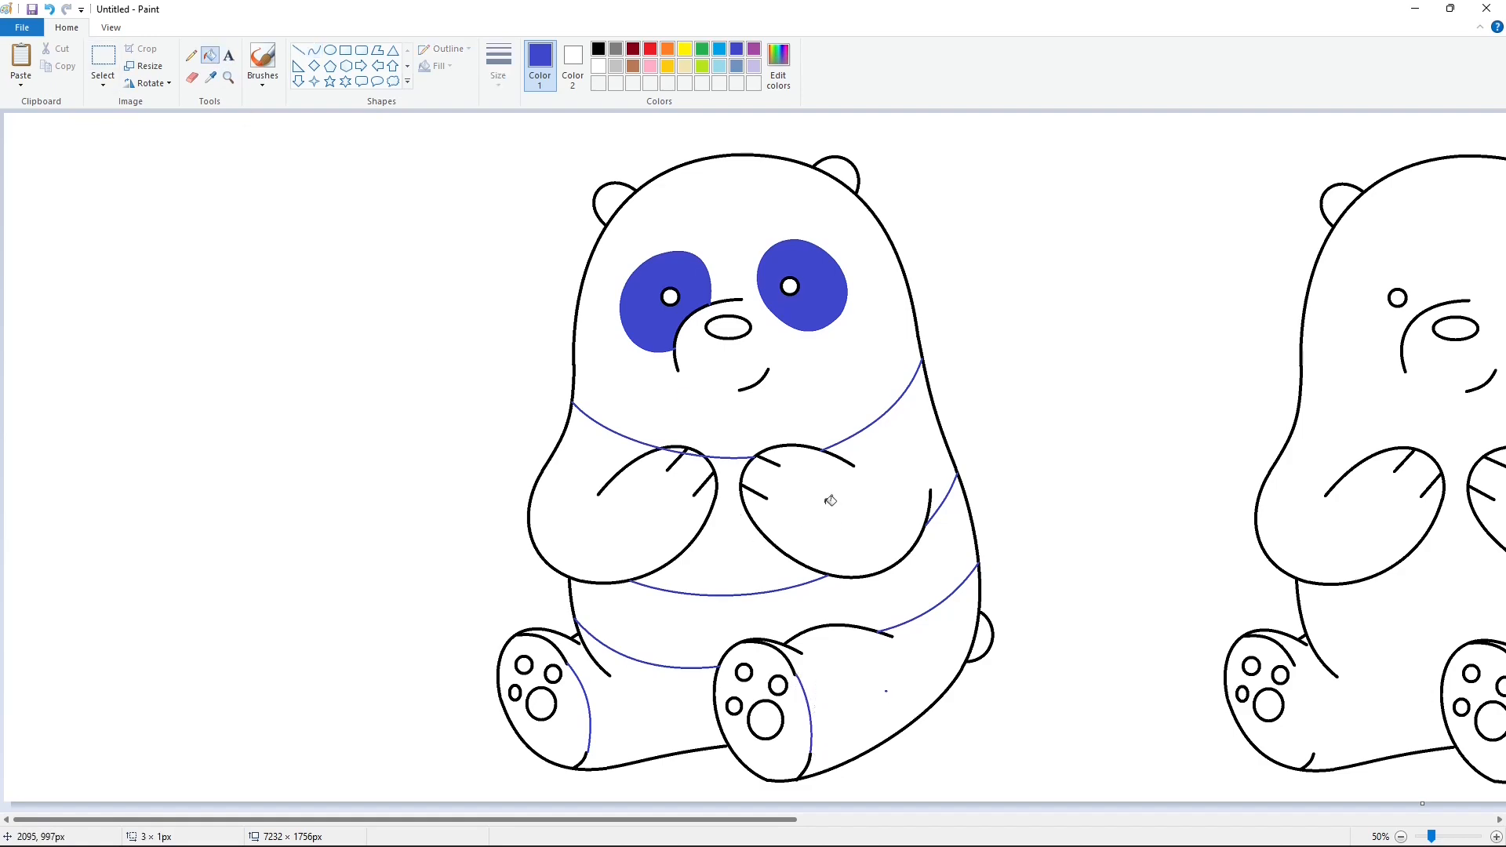
ctrl+scroll(831, 500, up, 1)
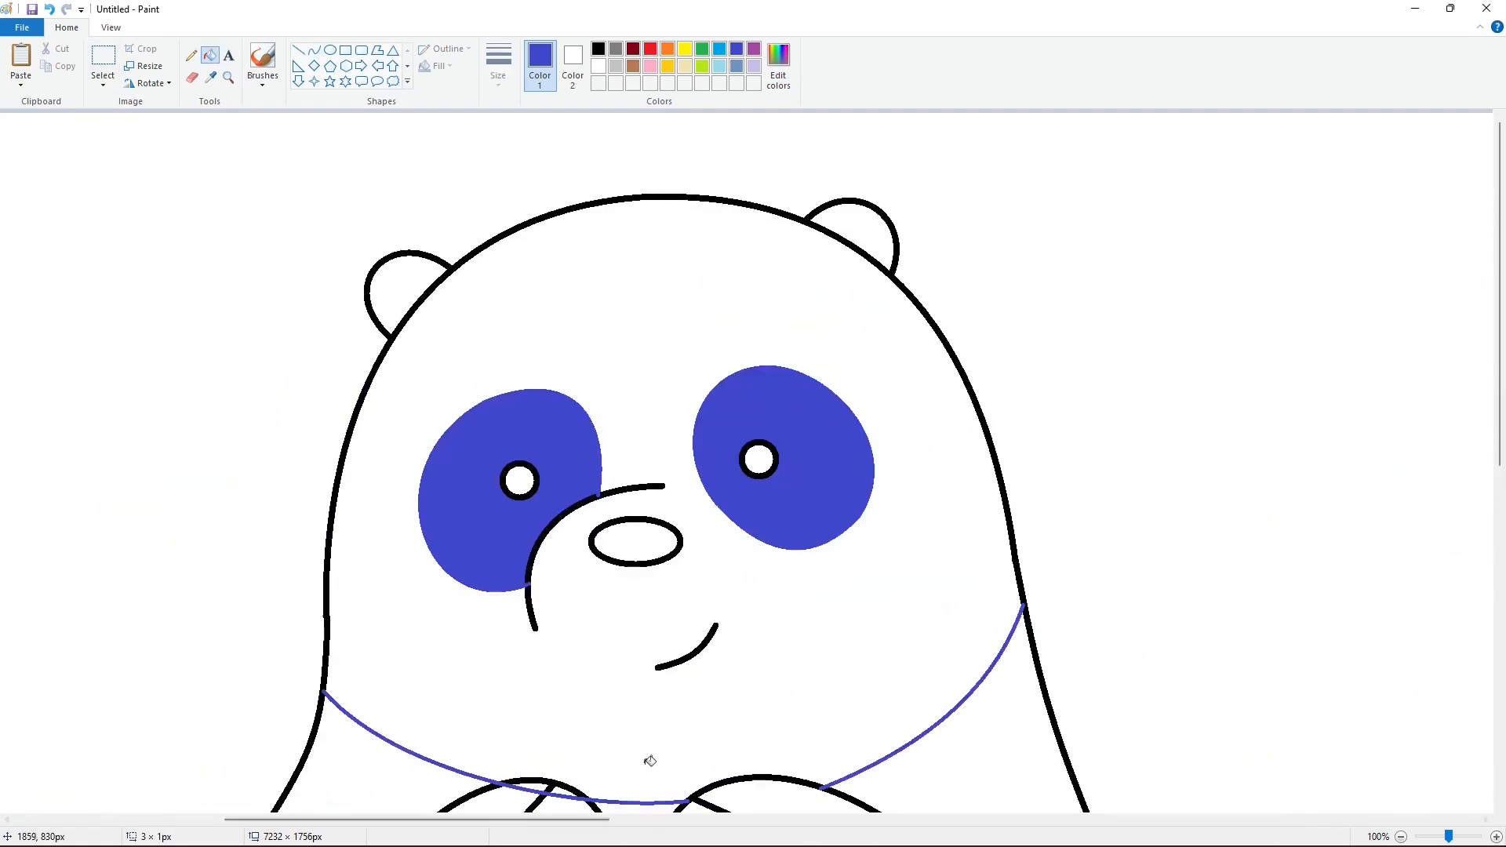
key(ctrl+v)
drag(1023, 701, 681, 569)
key(Right)
key(Right)
key(Right)
key(Right)
key(Right)
key(Right)
key(Right)
key(Right)
key(Right)
key(Right)
key(Right)
key(Right)
key(Right)
key(Right)
key(Right)
key(Right)
key(Right)
key(Right)
key(Right)
key(Right)
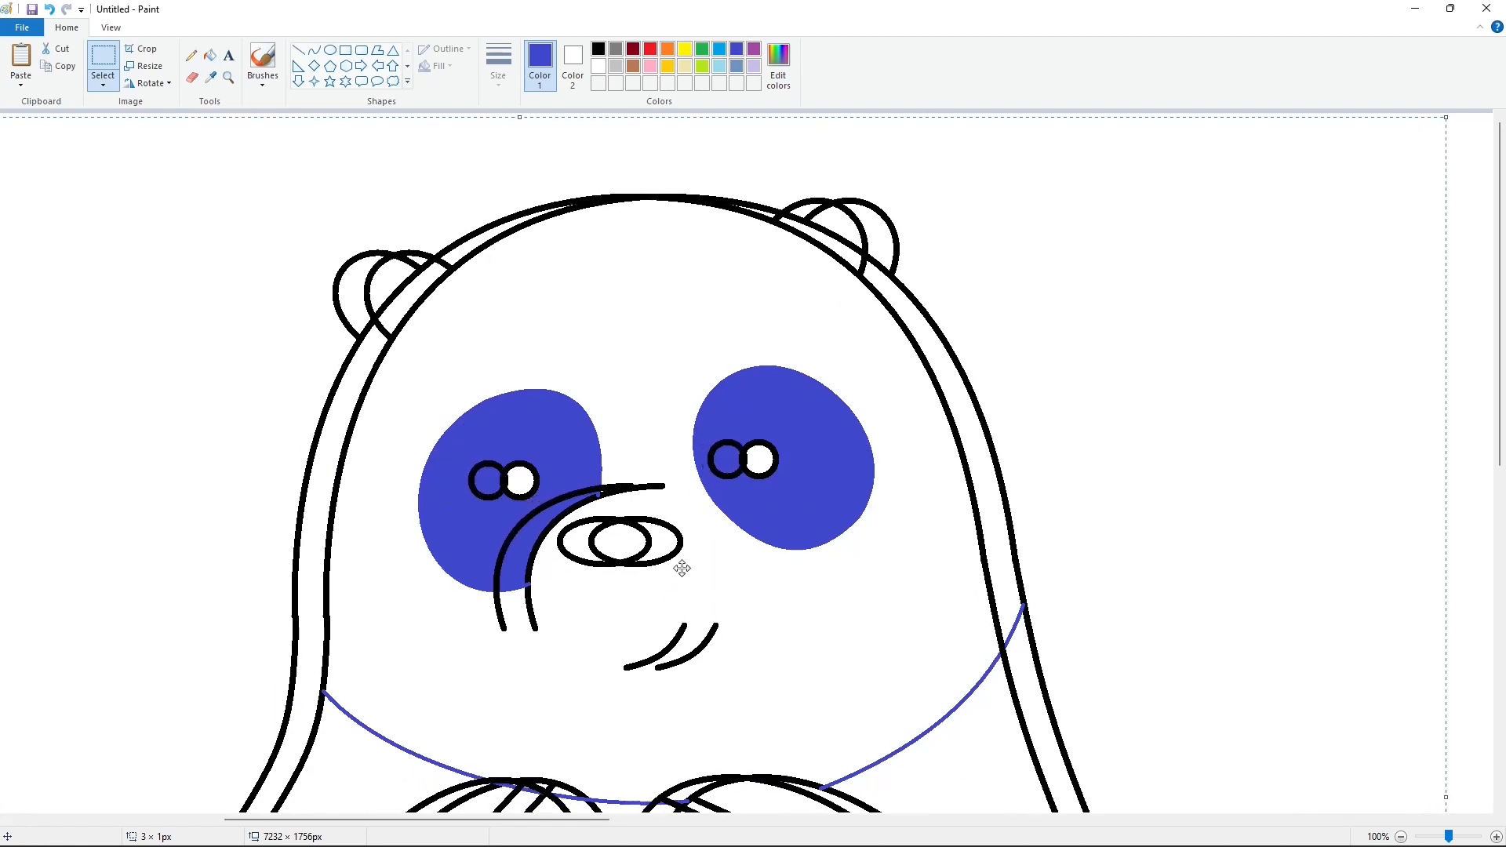
key(Right)
key(Right)
key(Right)
key(Right)
key(Right)
key(Right)
key(Right)
key(Right)
key(Right)
key(Right)
key(Right)
key(Right)
key(Right)
key(Right)
key(Right)
key(Right)
key(Right)
key(Right)
key(Right)
key(Right)
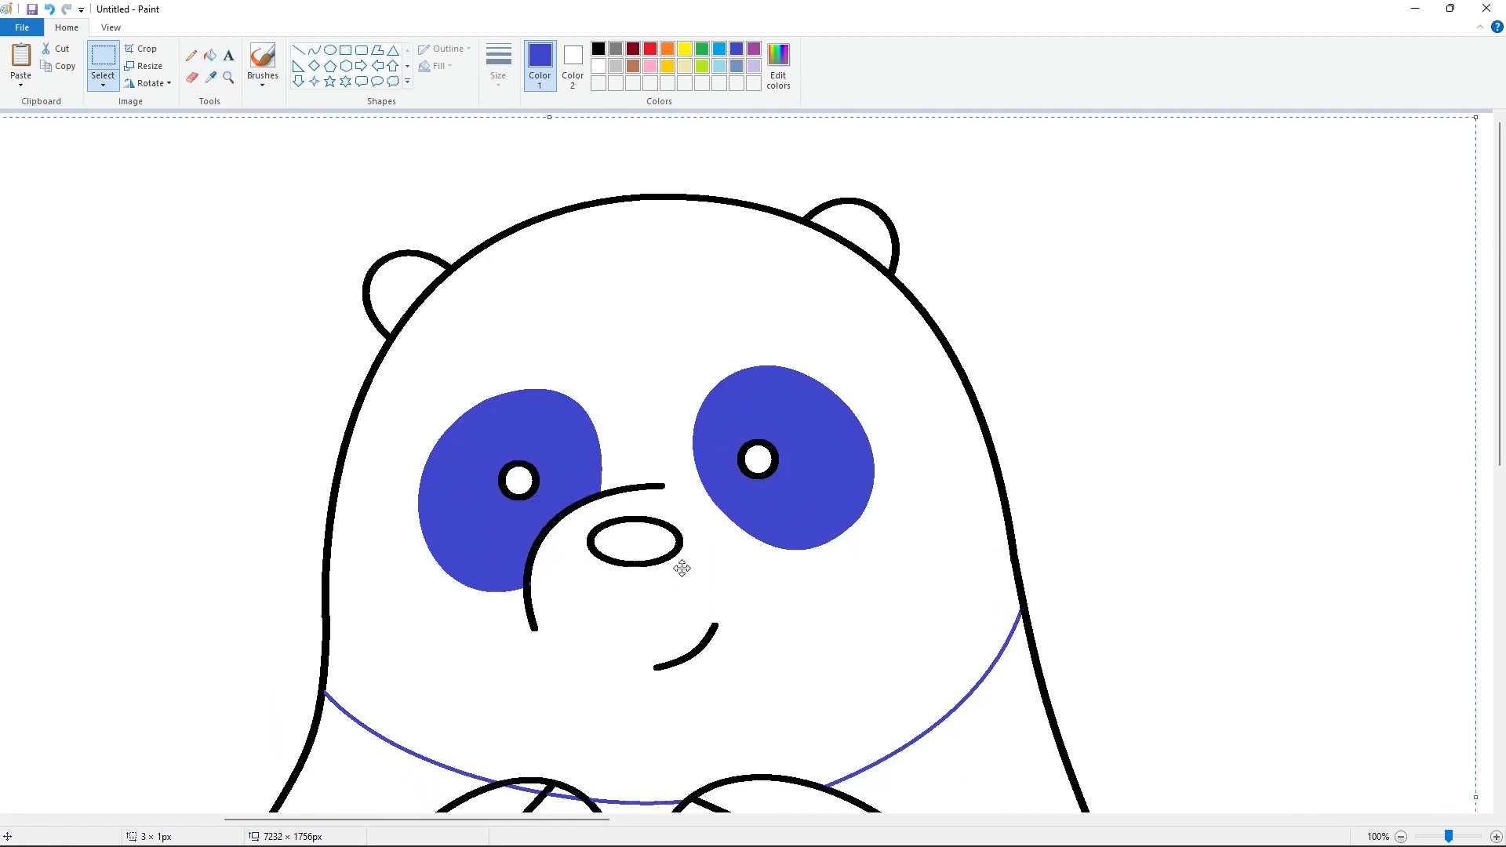
Step: Erase the stray indigo dot on the thigh beside the front foot
scroll(1318, 510, down, 10)
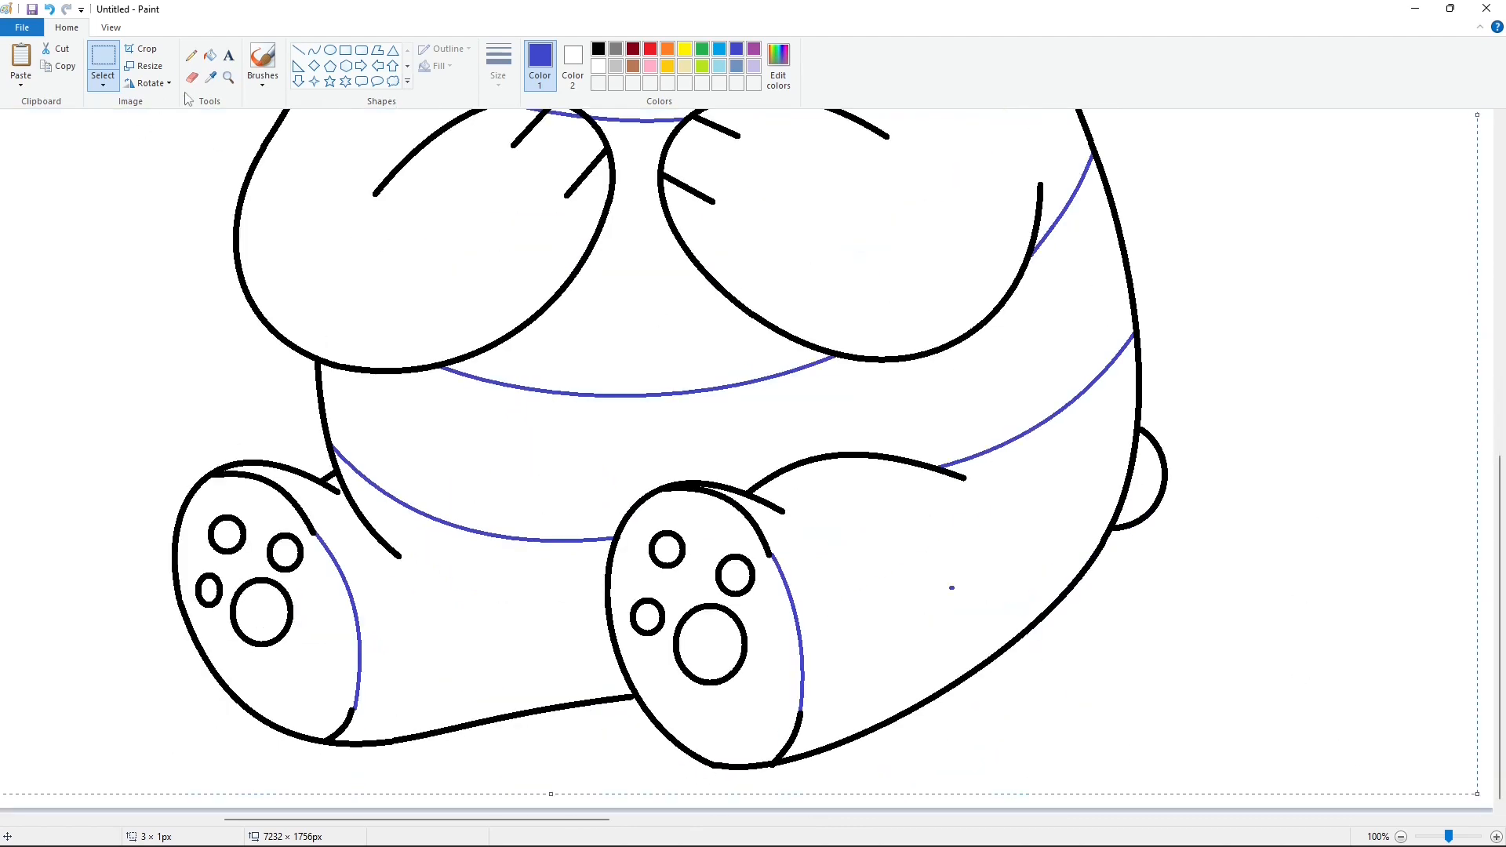
click(191, 78)
click(499, 67)
click(554, 212)
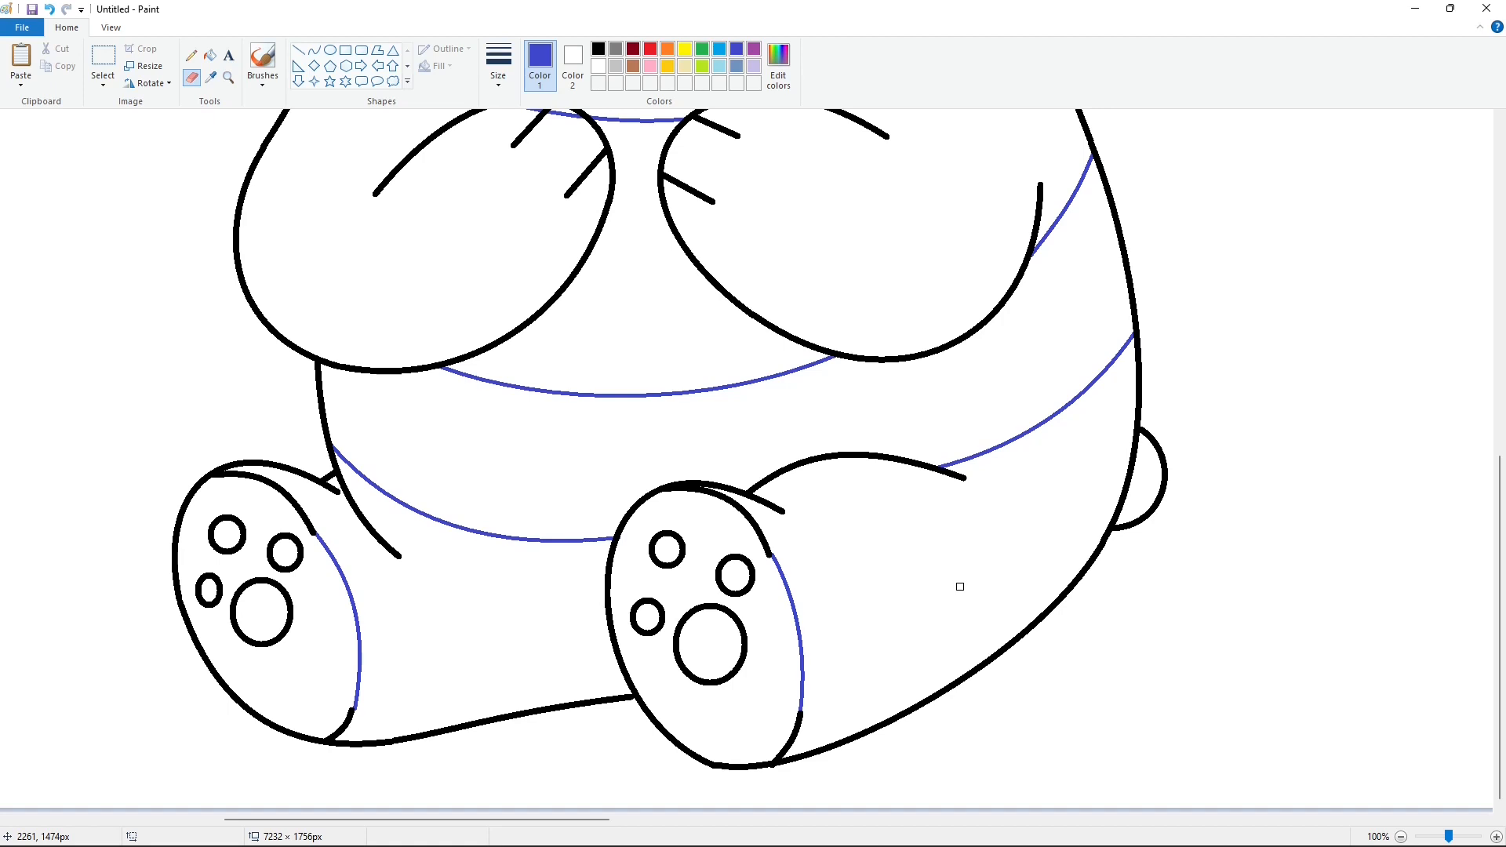
Step: Remove the uncoloured duplicate bear by narrowing the canvas, leaving it 3758 × 1756 px around the marked bear
scroll(1031, 494, up, 7)
click(1401, 837)
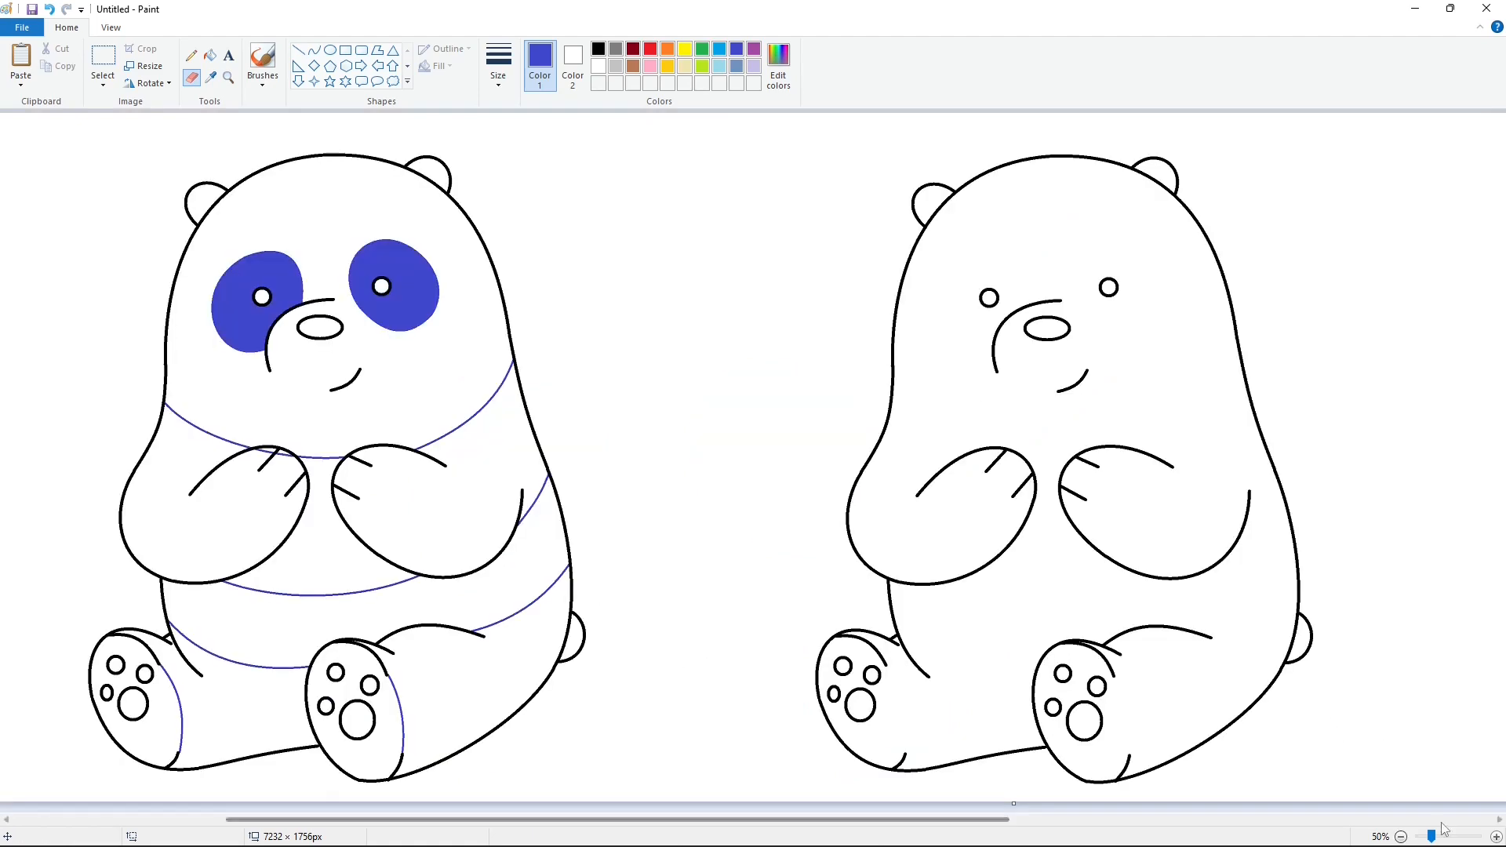
click(1496, 837)
scroll(805, 627, down, 5)
click(210, 55)
click(1401, 837)
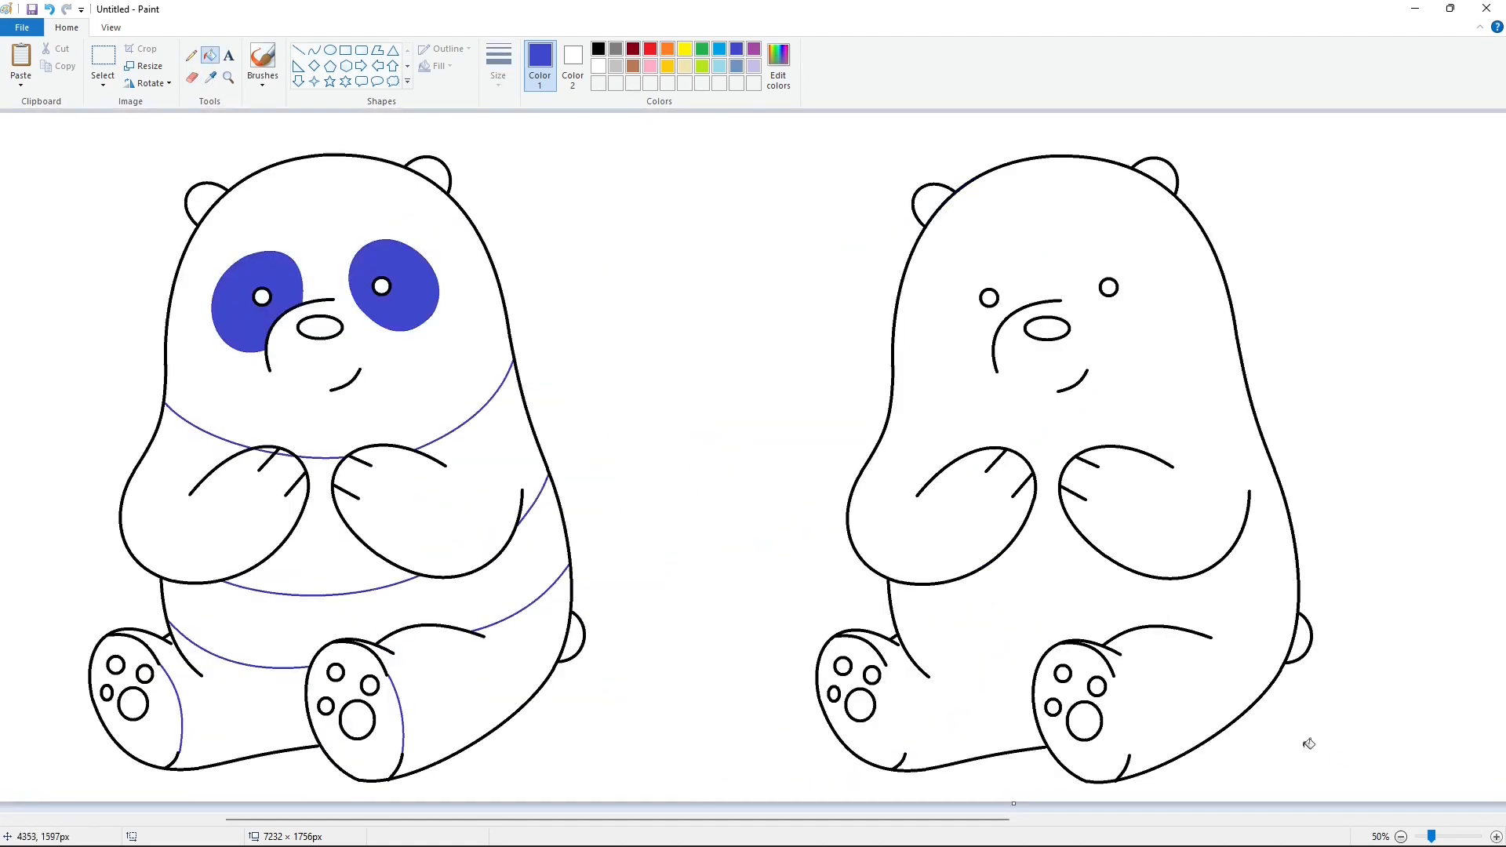
drag(988, 820, 1420, 820)
click(1402, 837)
drag(1424, 286, 611, 366)
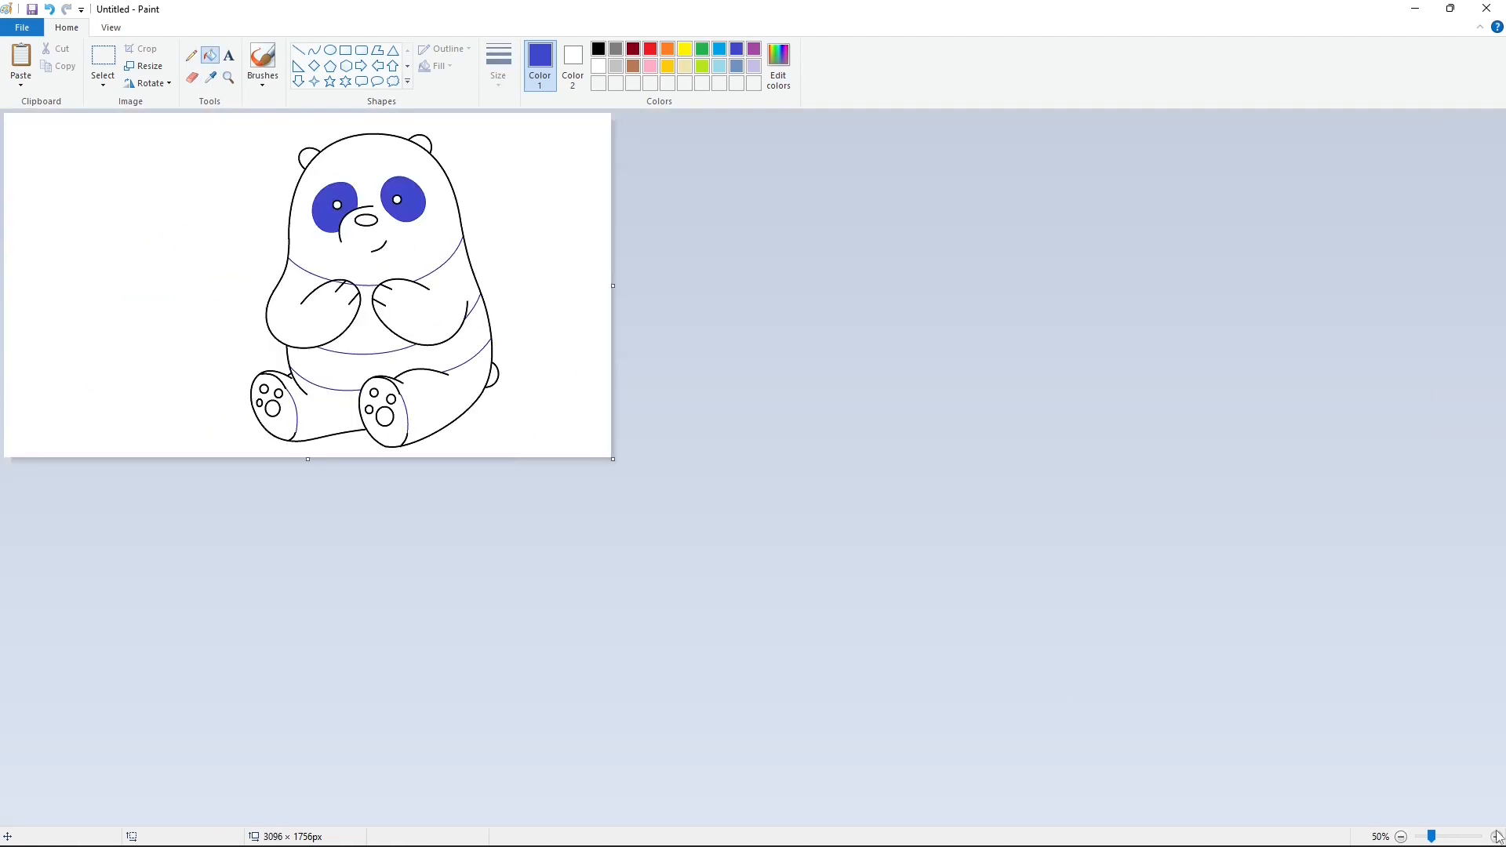
click(1496, 837)
drag(1219, 458, 1478, 469)
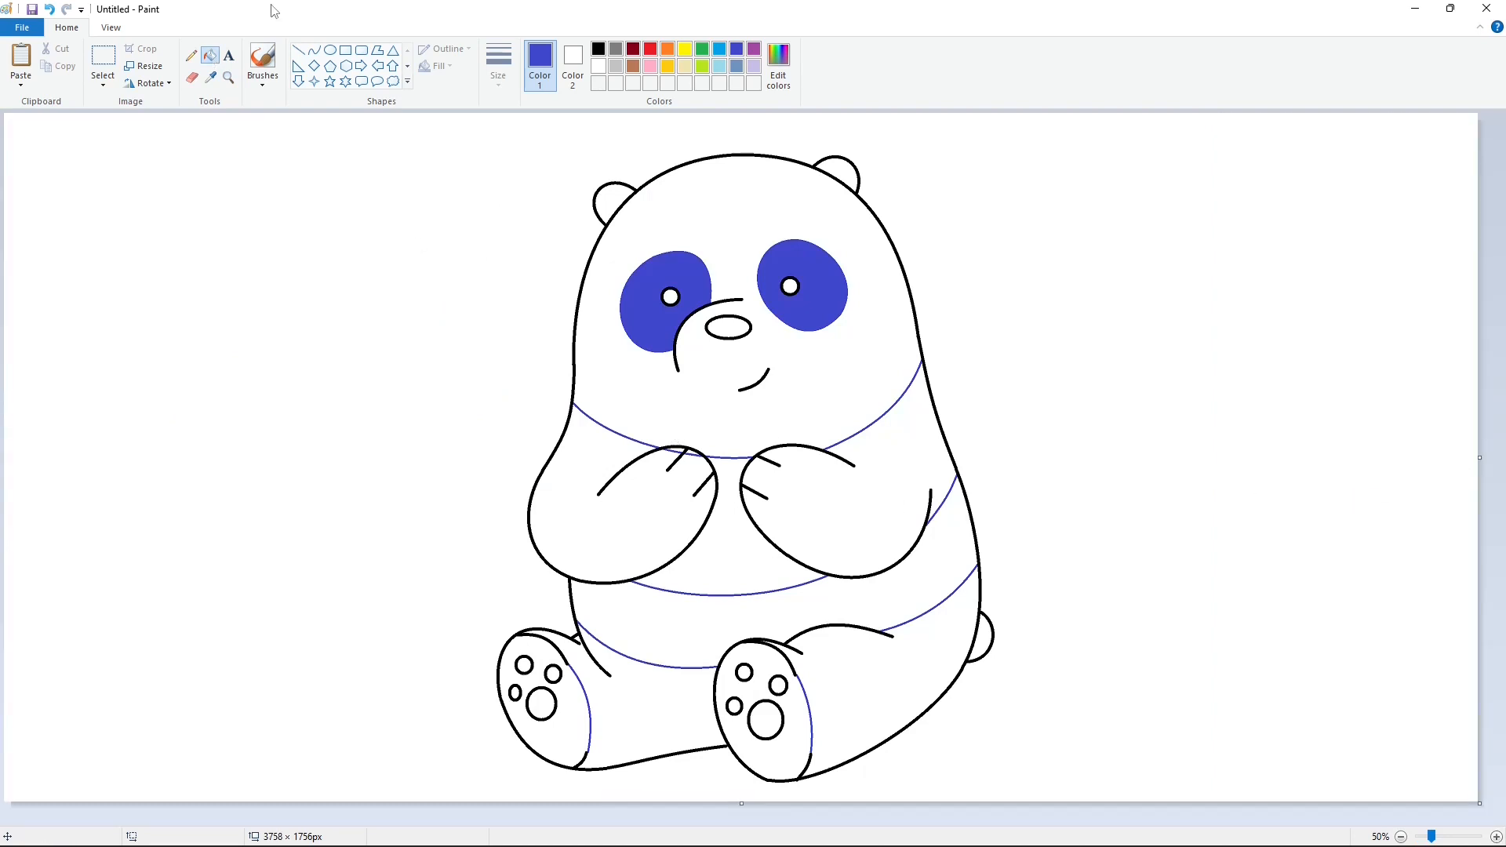
Step: Fill the arms, the chest band and both legs with indigo
click(628, 494)
click(726, 549)
click(901, 474)
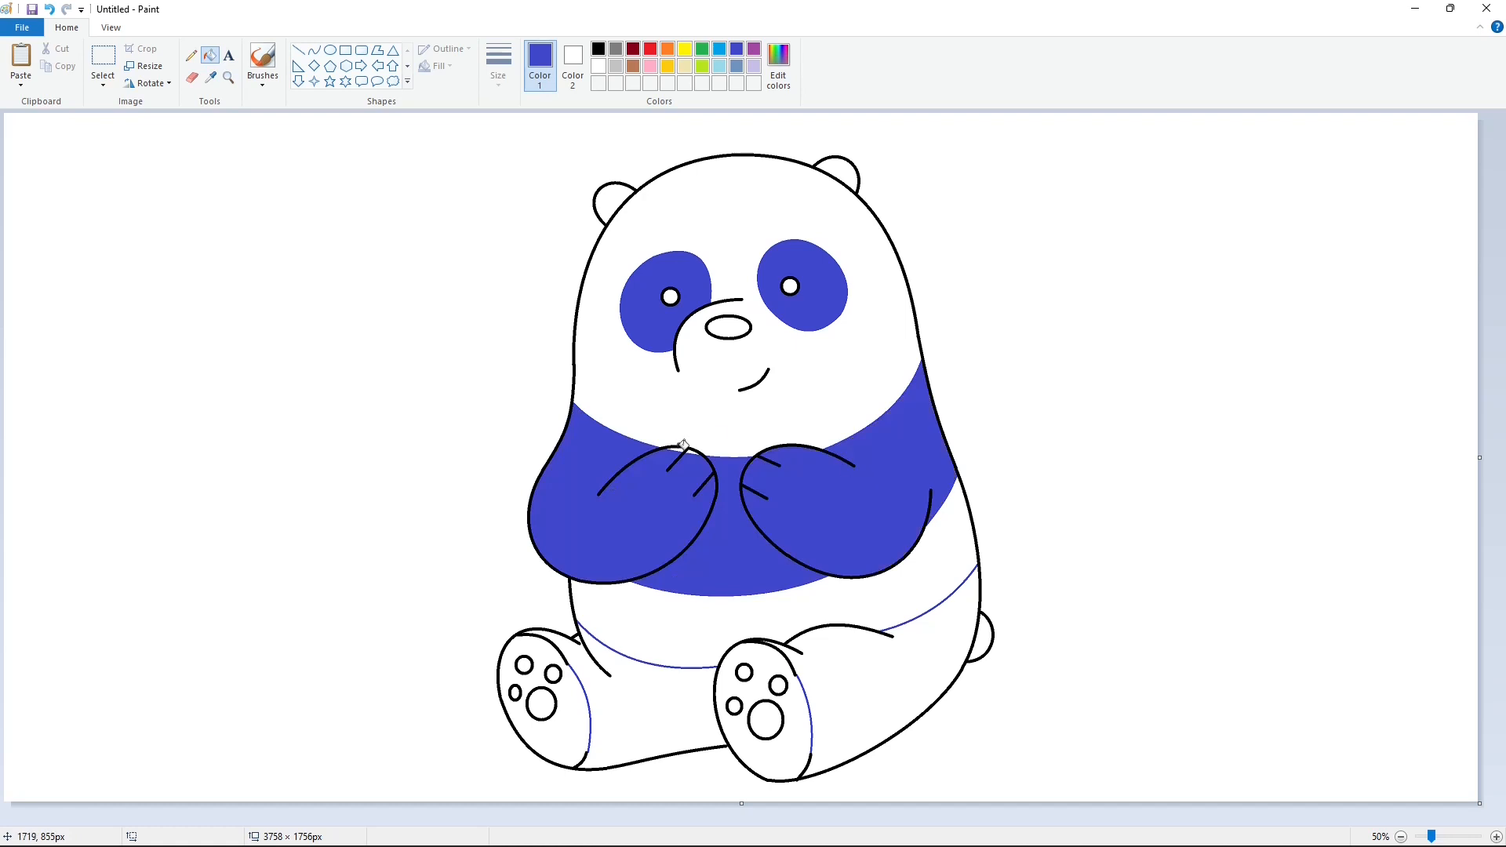
click(864, 683)
click(711, 679)
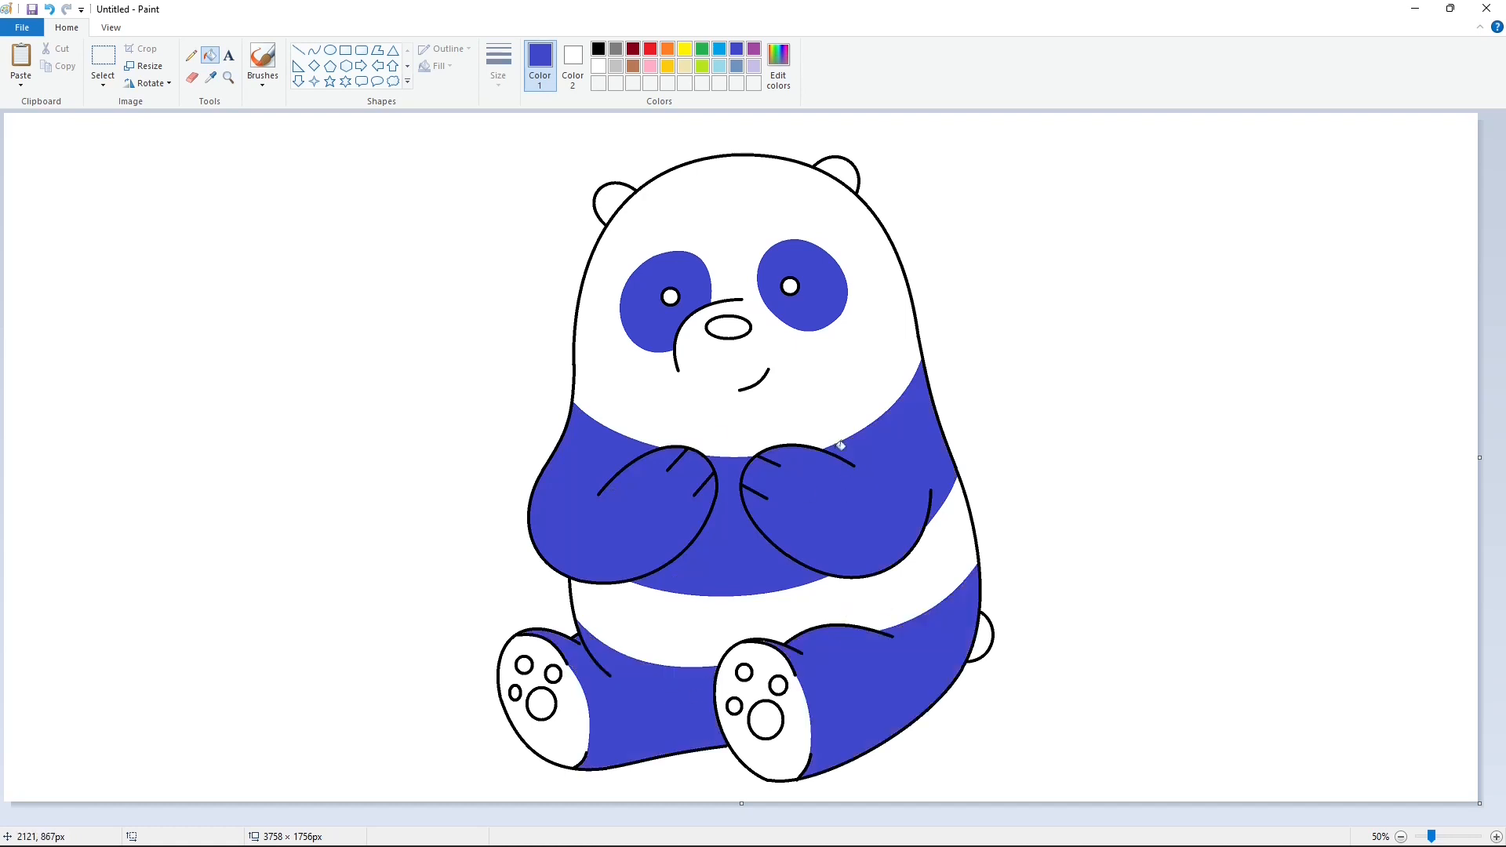
Step: Define two custom dark greys, RGB 81, 81, 81 and RGB 40, 40, 40
click(616, 50)
click(778, 63)
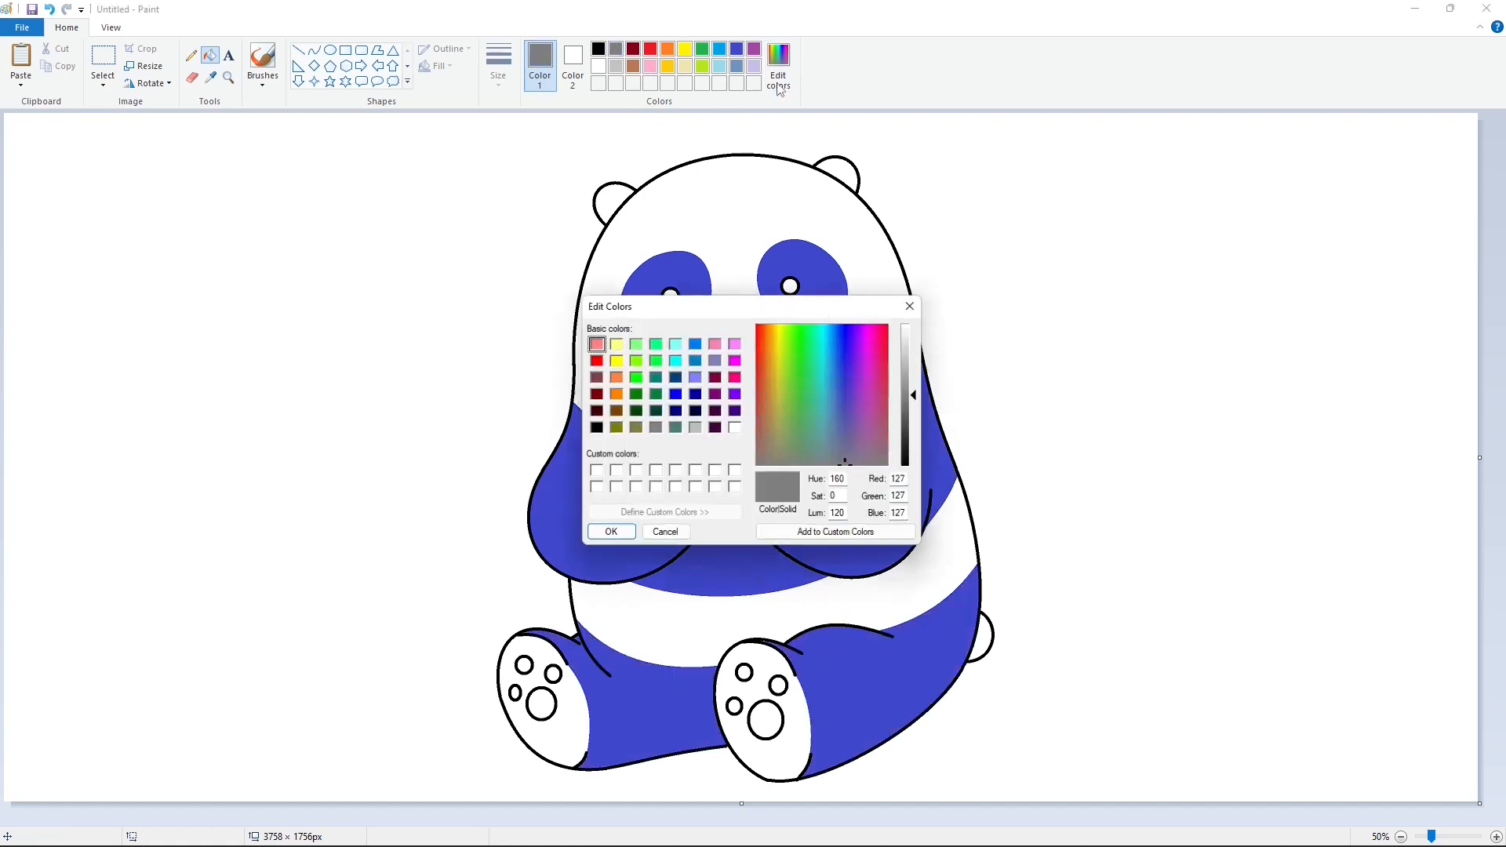
drag(919, 396, 921, 430)
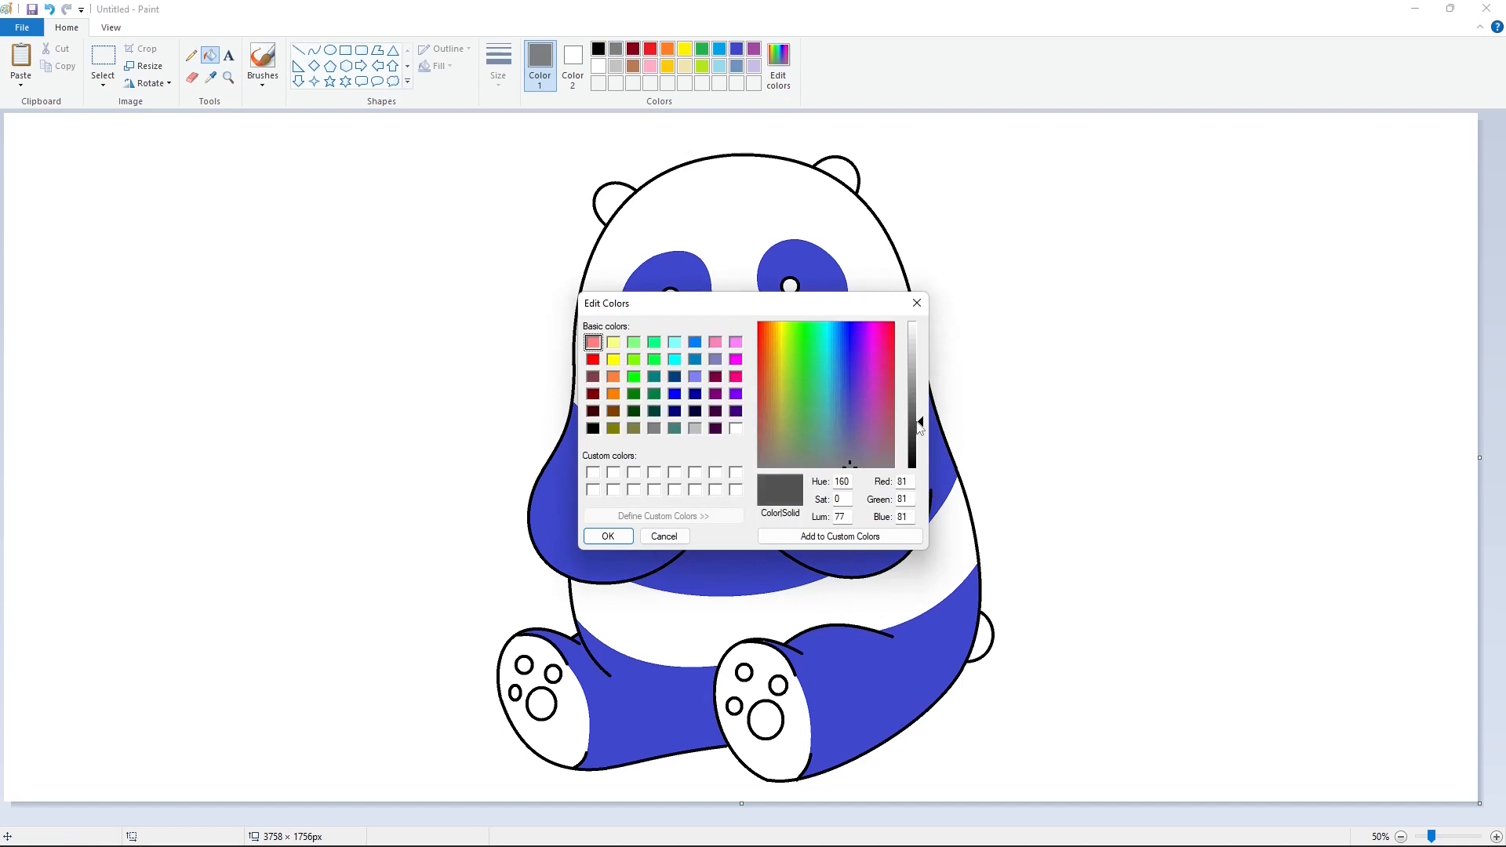
click(610, 538)
drag(914, 446, 914, 469)
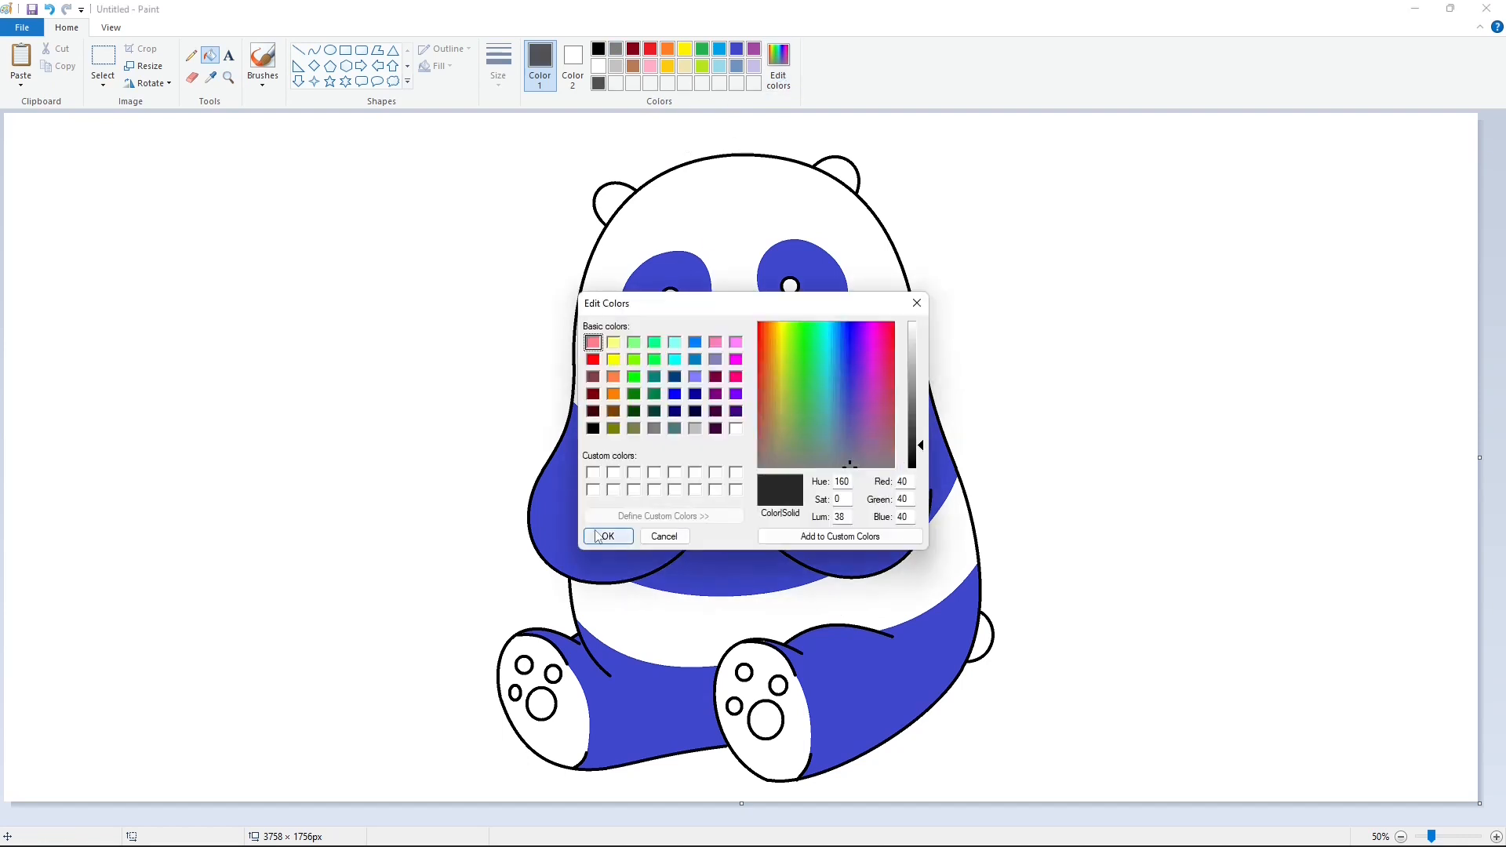
click(608, 535)
Step: Fill both eyes and the nose with black
click(671, 296)
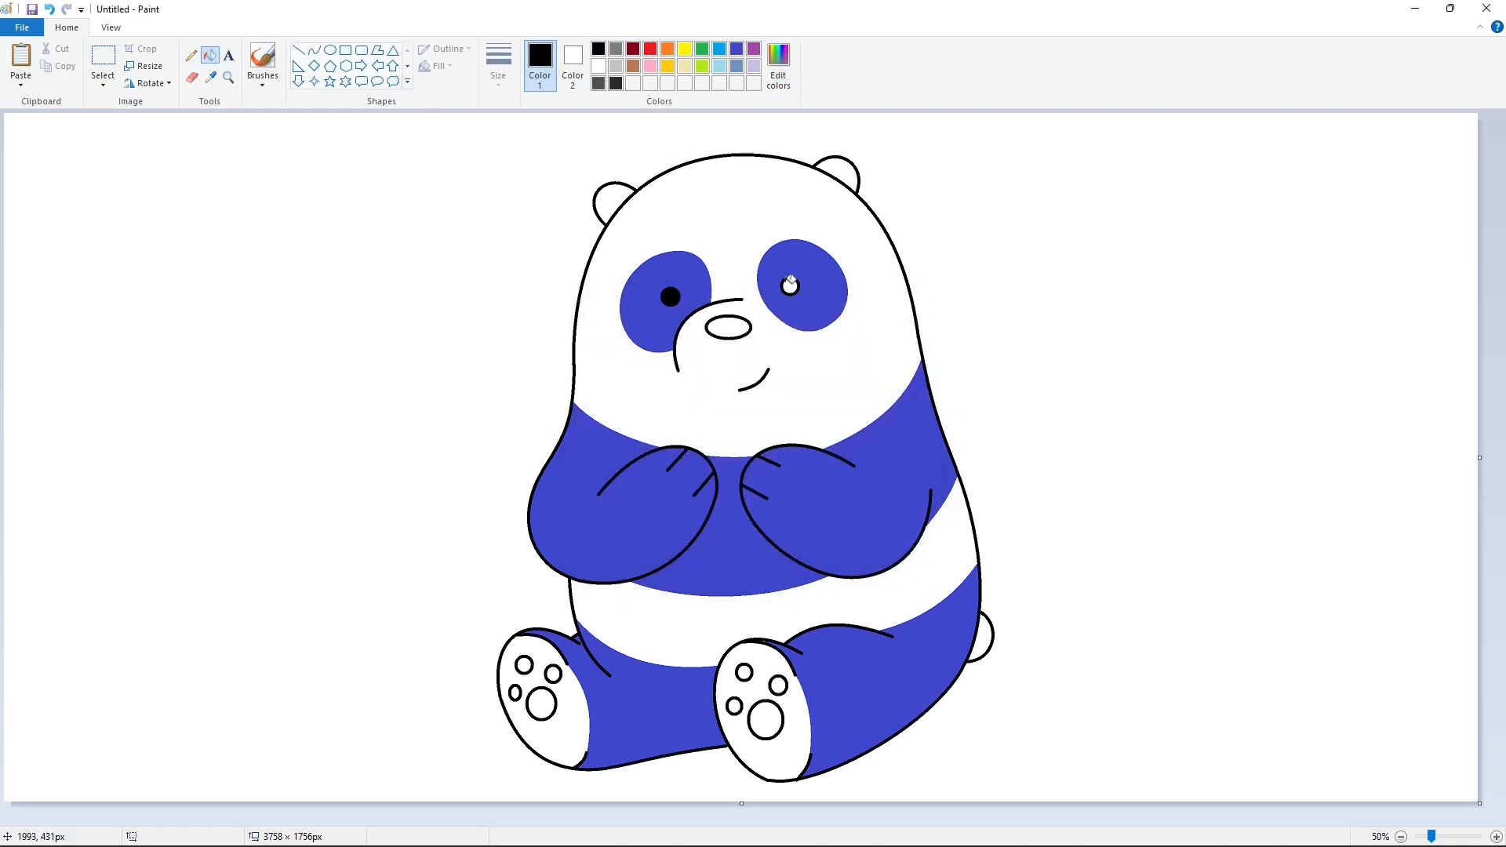
click(790, 286)
click(729, 328)
Step: Fill the soles of both feet with the darkest custom grey, RGB 40, 40, 40
click(615, 85)
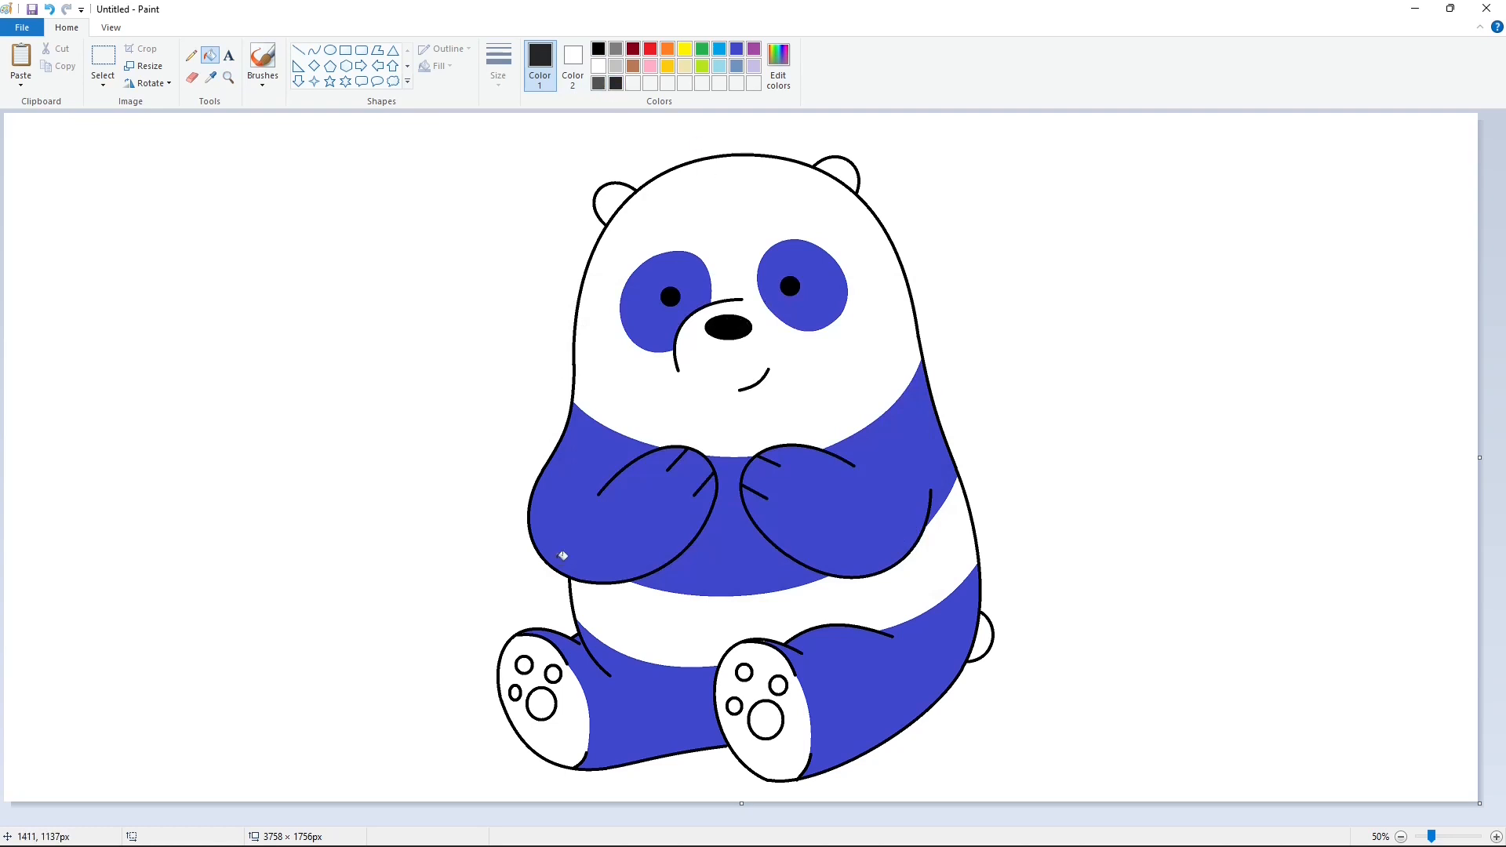
click(571, 696)
click(761, 748)
Step: Mix a custom grey slightly lighter than the standard one and fill the left foot's pads with it
click(617, 50)
click(541, 705)
click(554, 674)
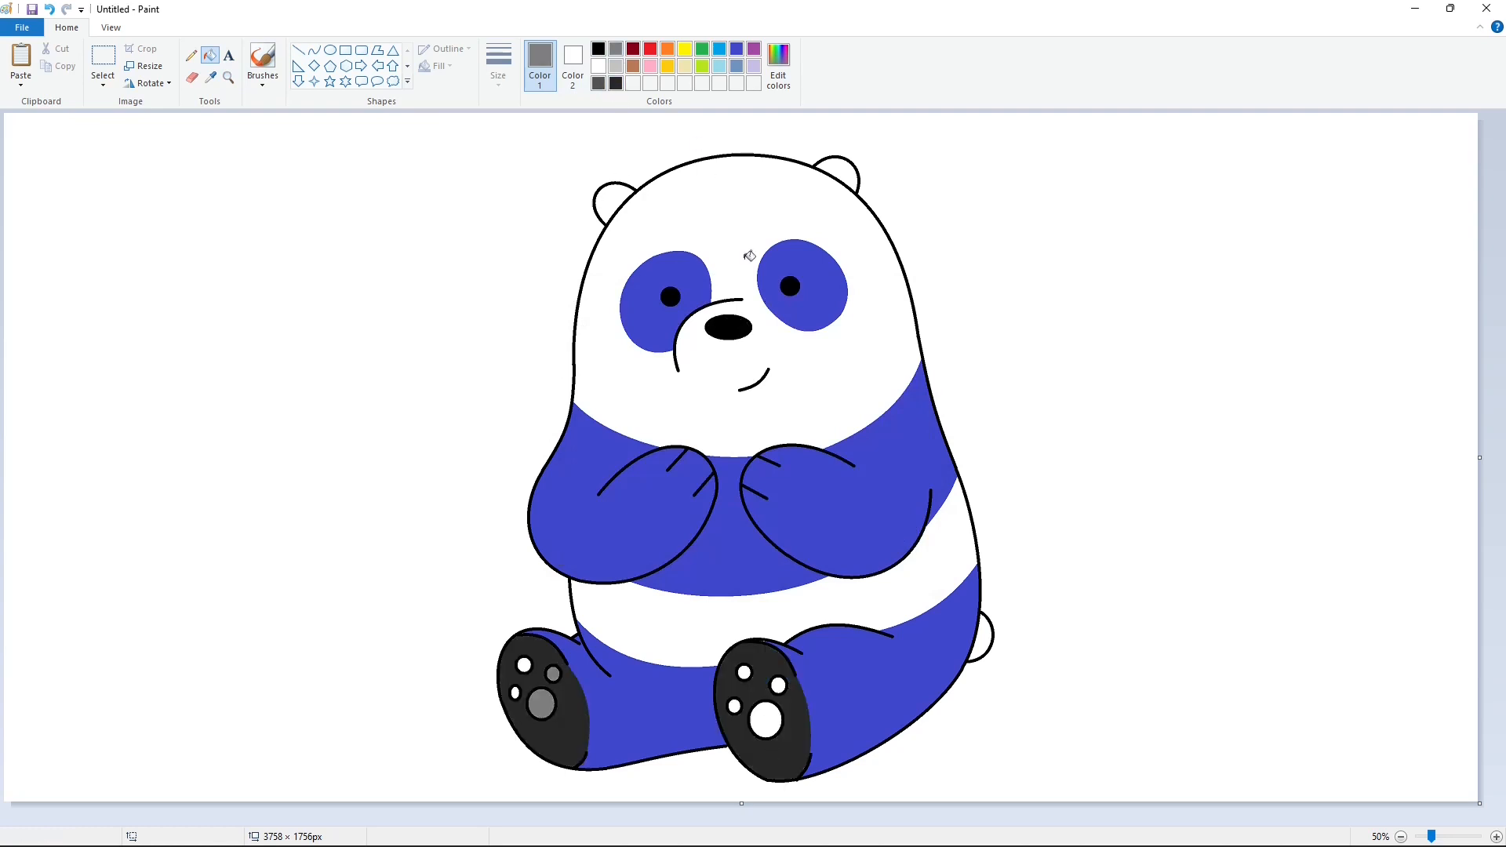
click(778, 63)
click(609, 536)
click(524, 665)
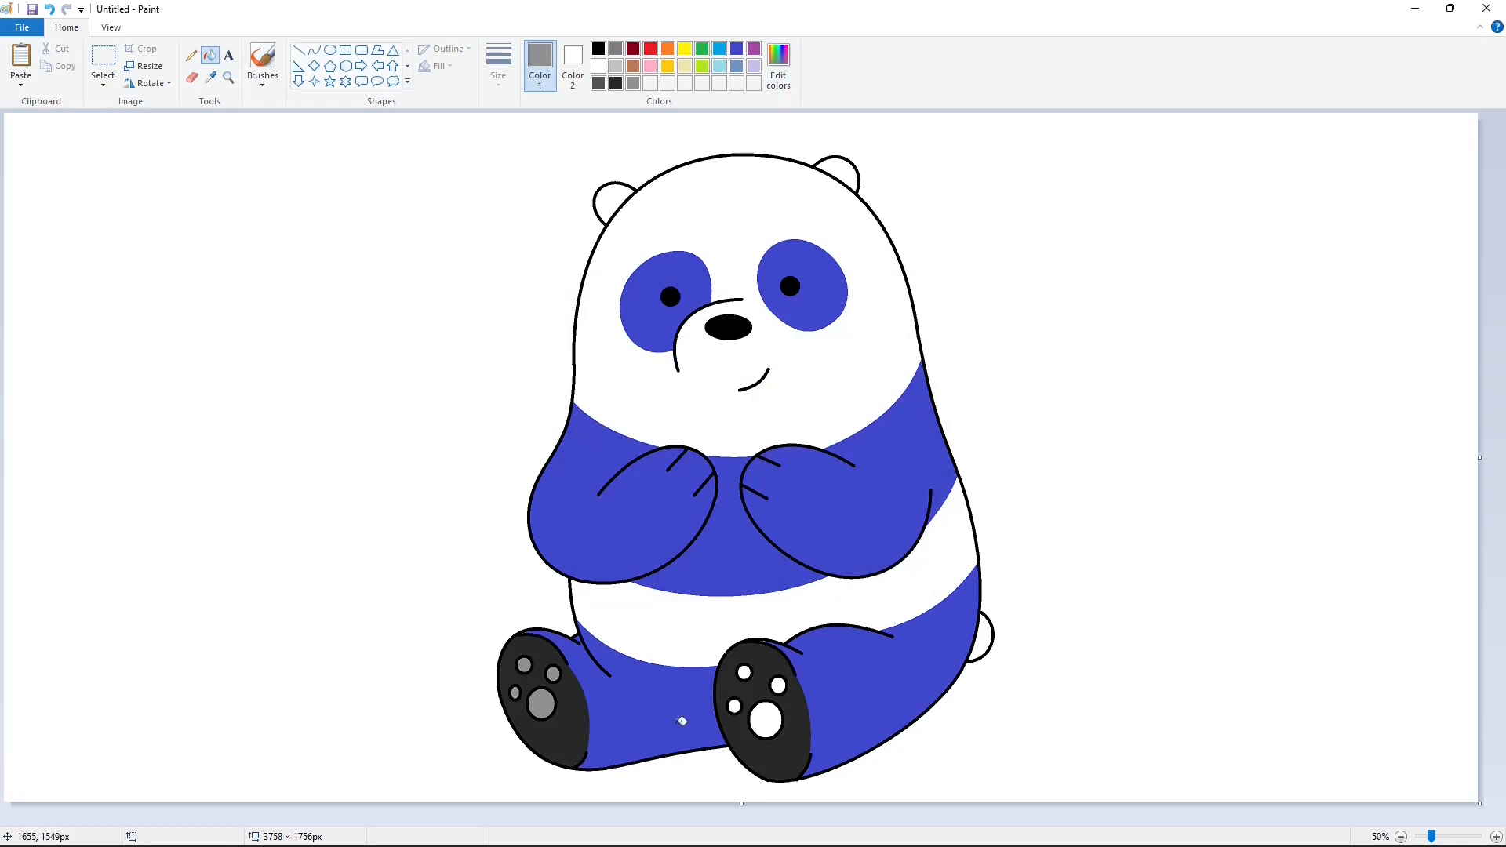
Step: Fill the four pads on the other foot with the same light grey
click(766, 720)
click(779, 686)
click(734, 706)
click(743, 672)
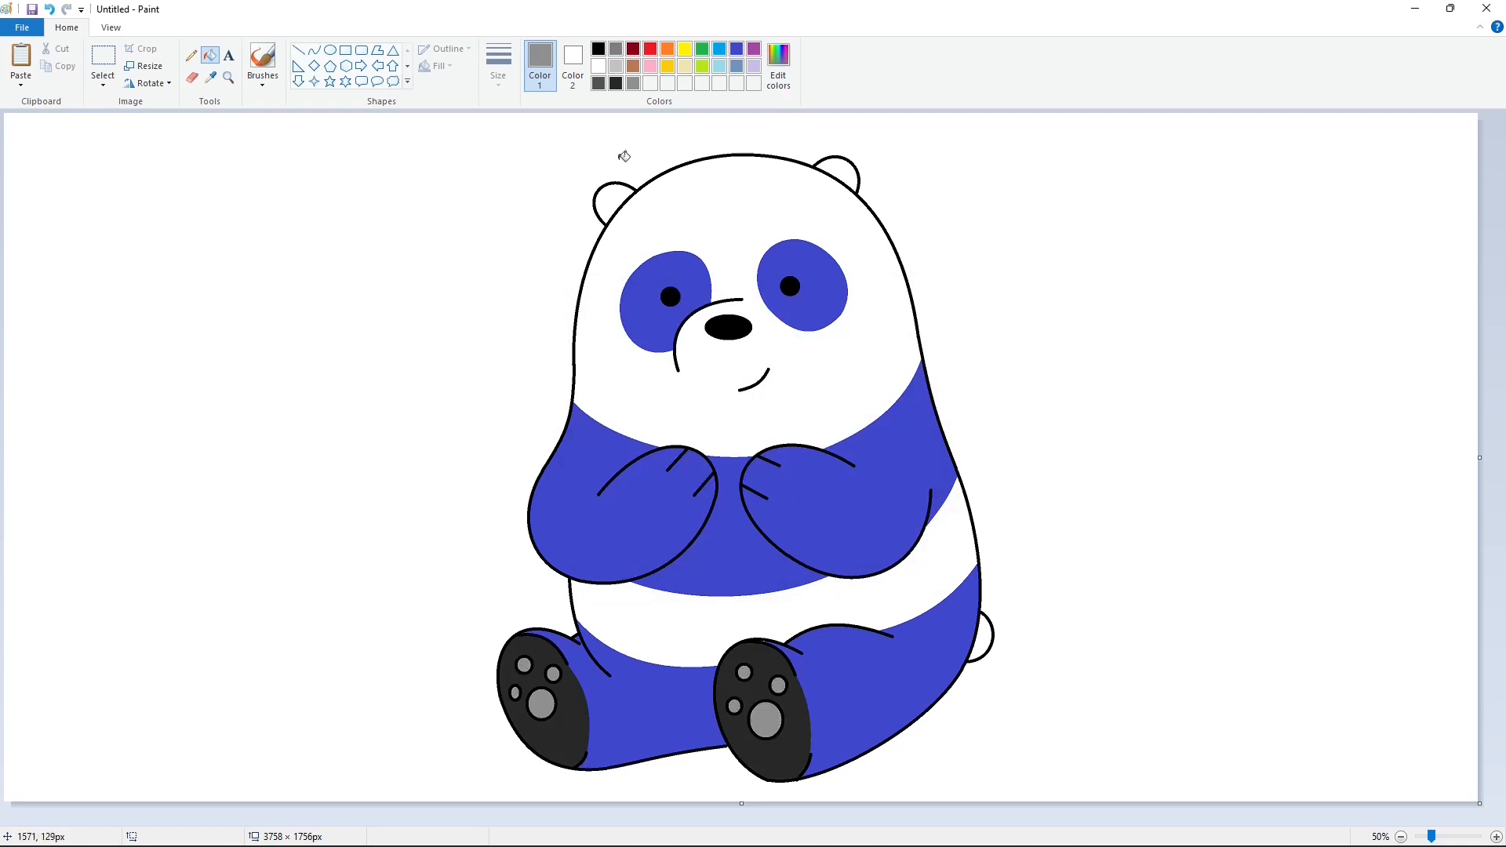
Step: Fill both ears and both eye patches with the custom grey RGB 81, 81, 81
click(599, 83)
click(616, 200)
click(846, 165)
click(664, 298)
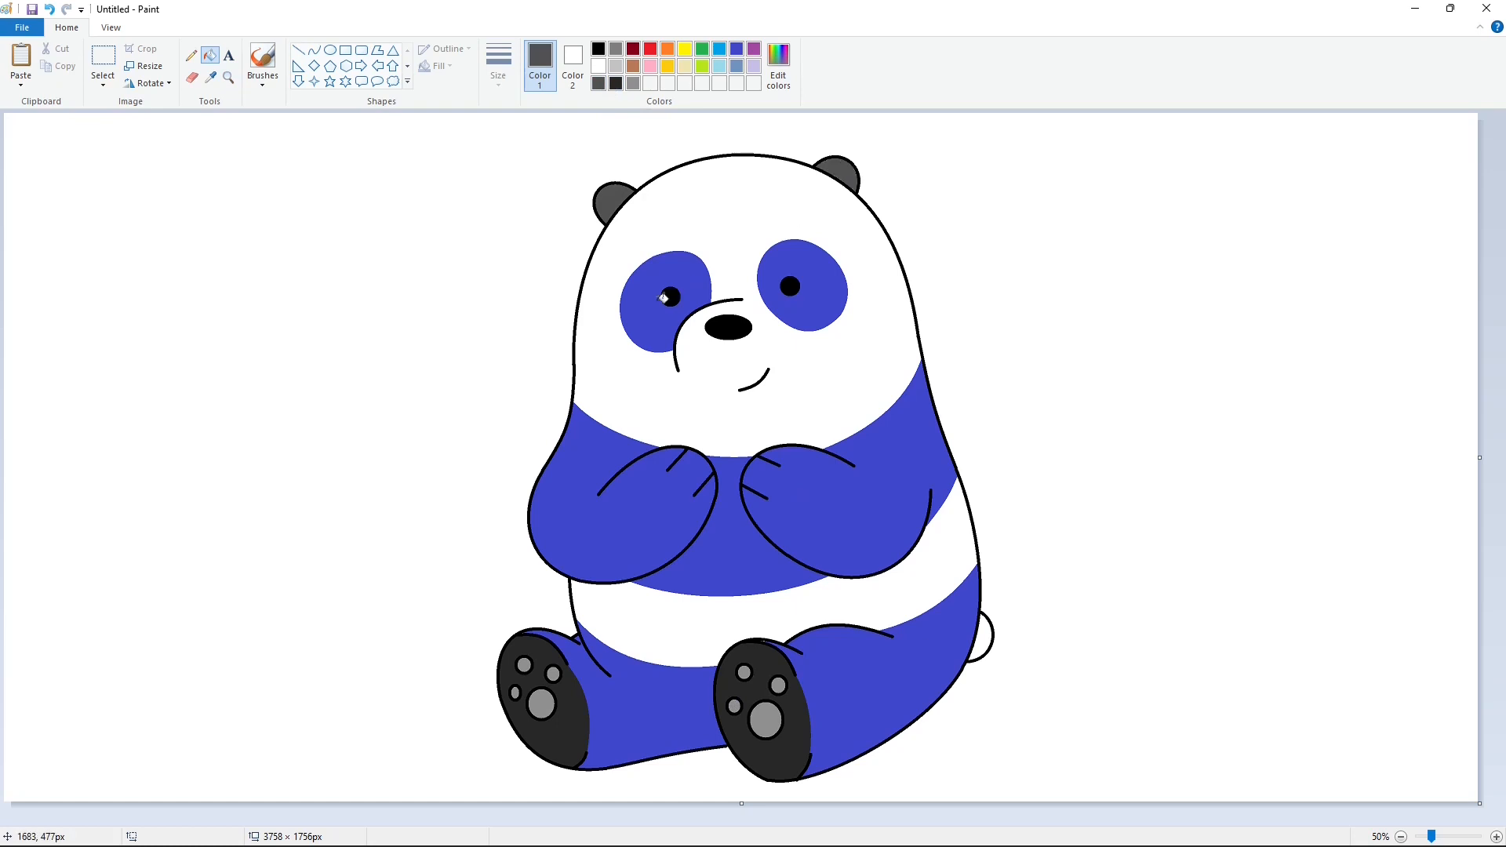
click(818, 315)
Step: Recolour the arms, chest band and legs with the same dark grey, and fill the tail
click(838, 486)
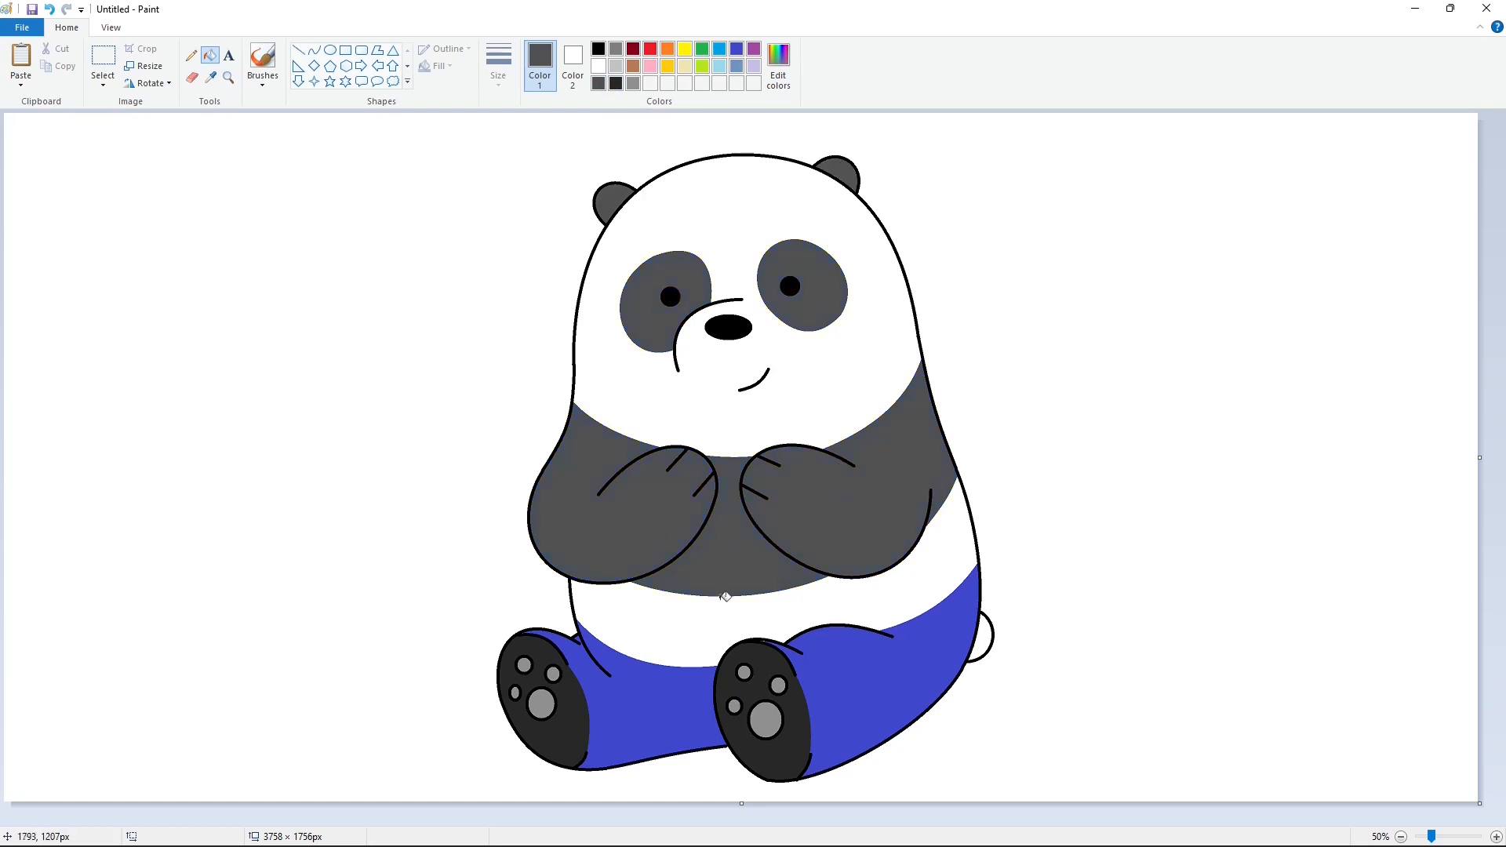
click(871, 689)
click(982, 636)
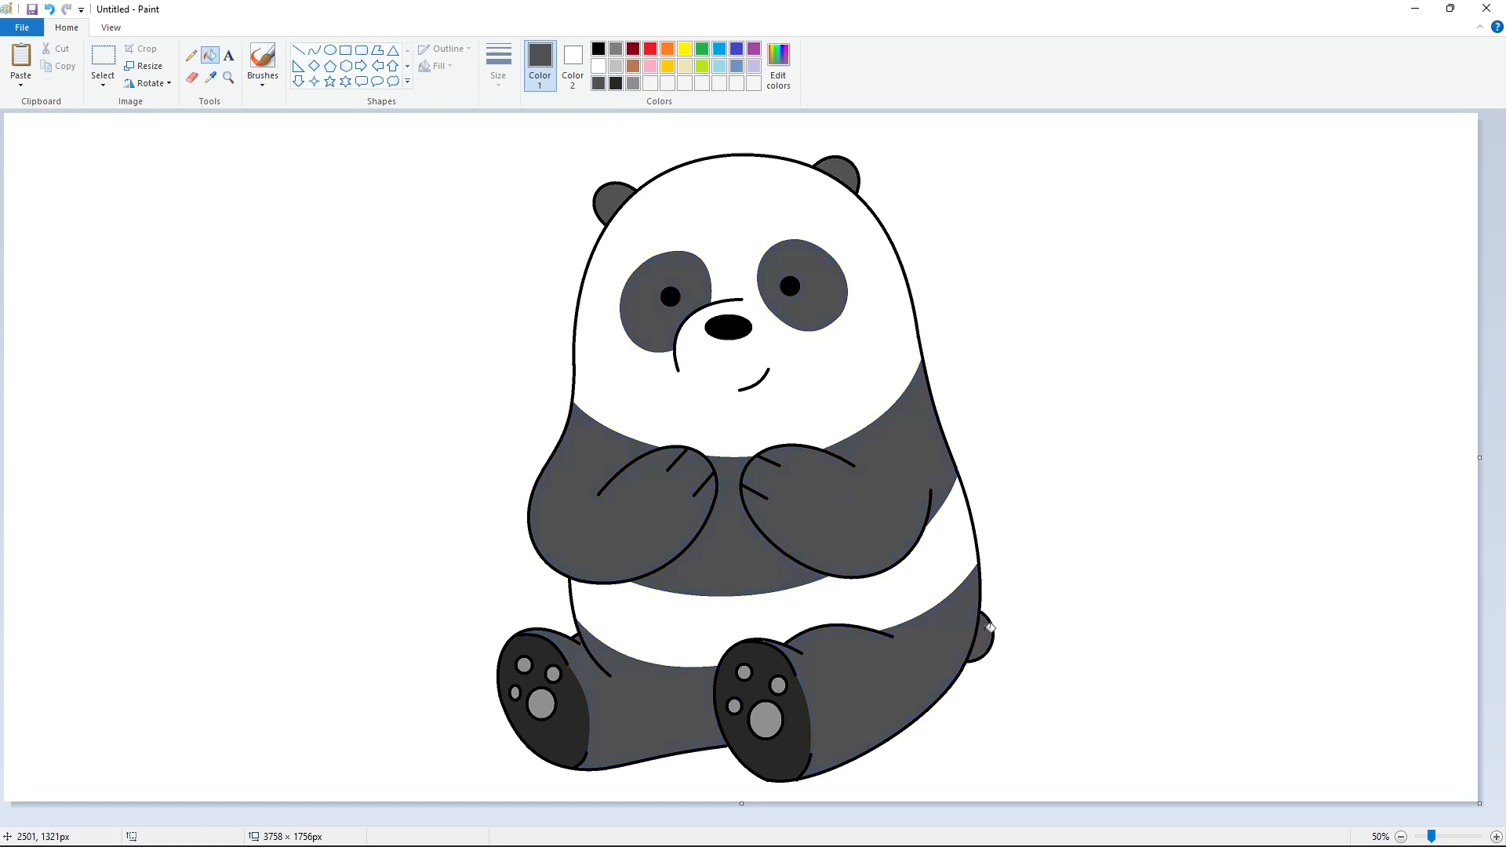
Step: Mix one more custom grey starting from the dark grey of the fur
click(778, 67)
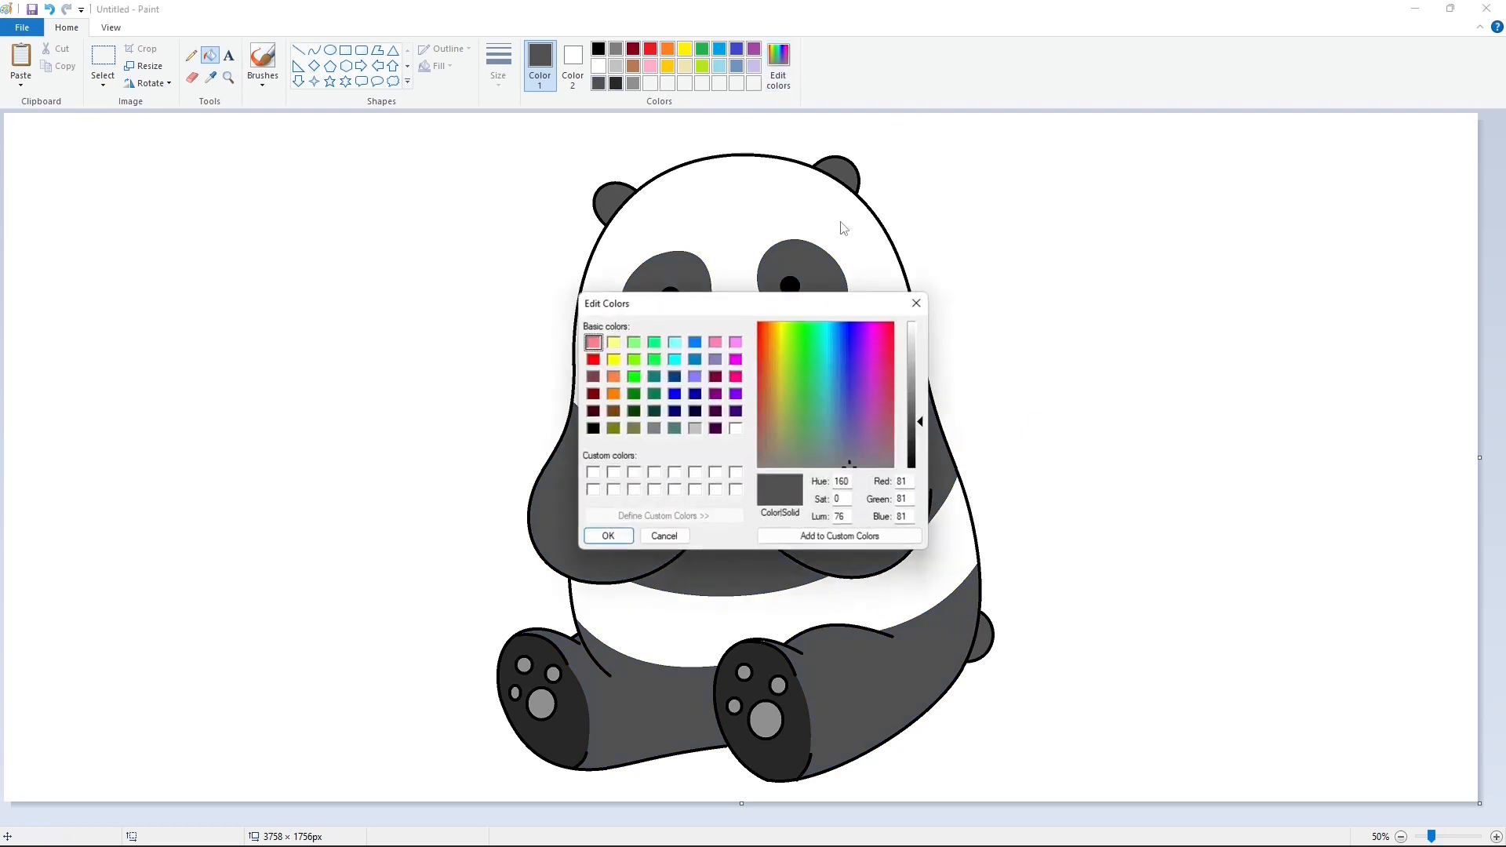
click(623, 536)
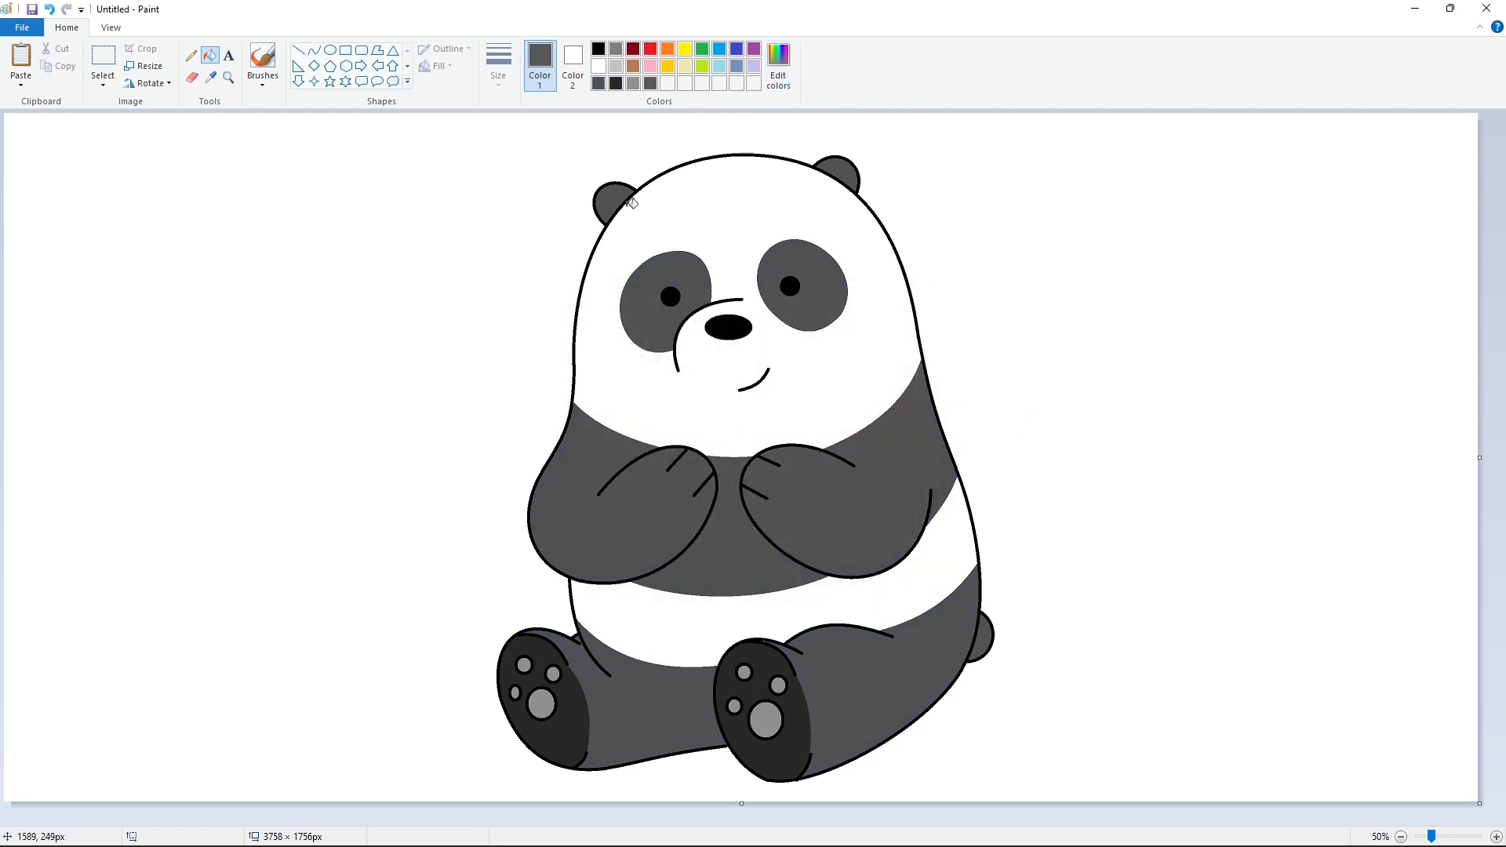